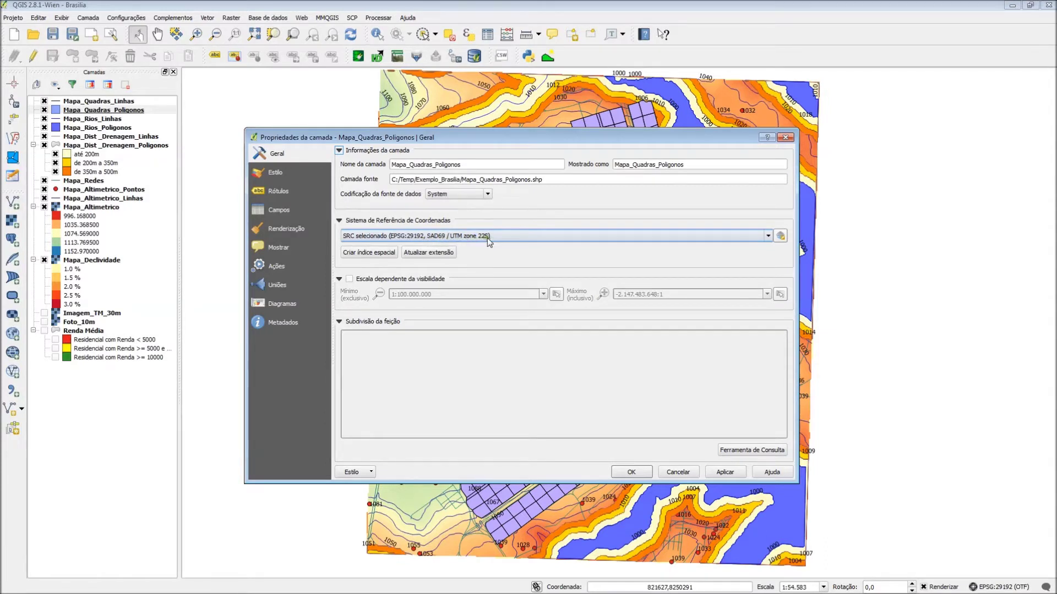
- Close the Mapa_Quadras_Poligonos layer properties and examine the project's selected coordinate reference system and its proj4 parameters
click(632, 472)
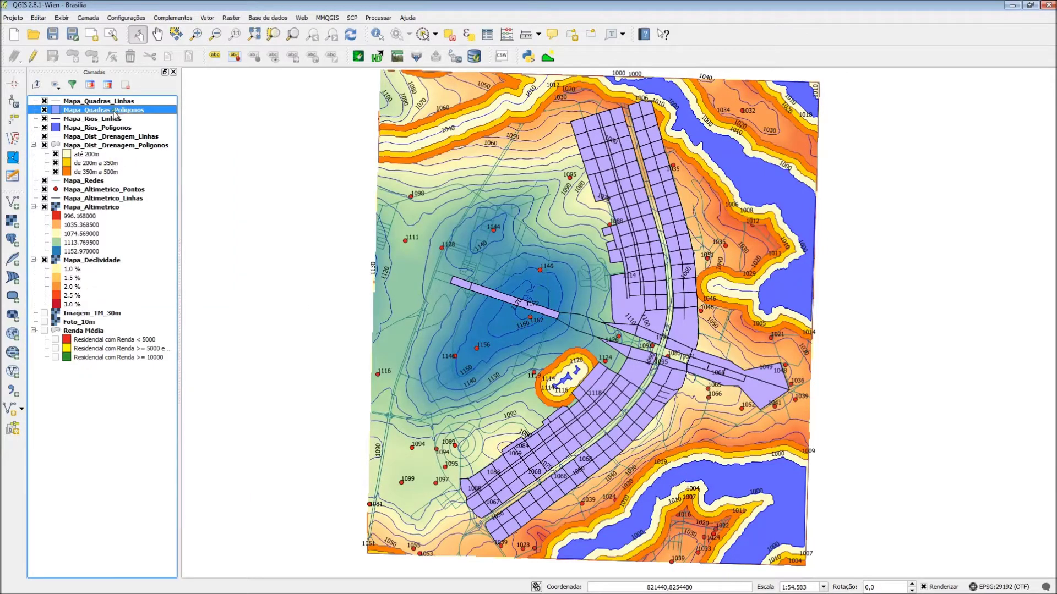
click(14, 19)
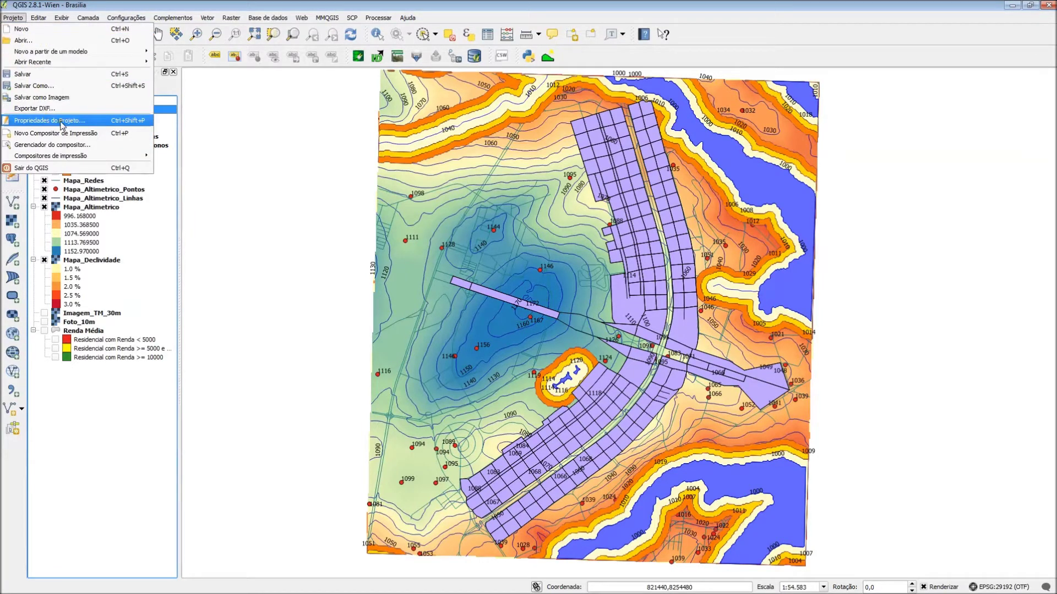
click(90, 122)
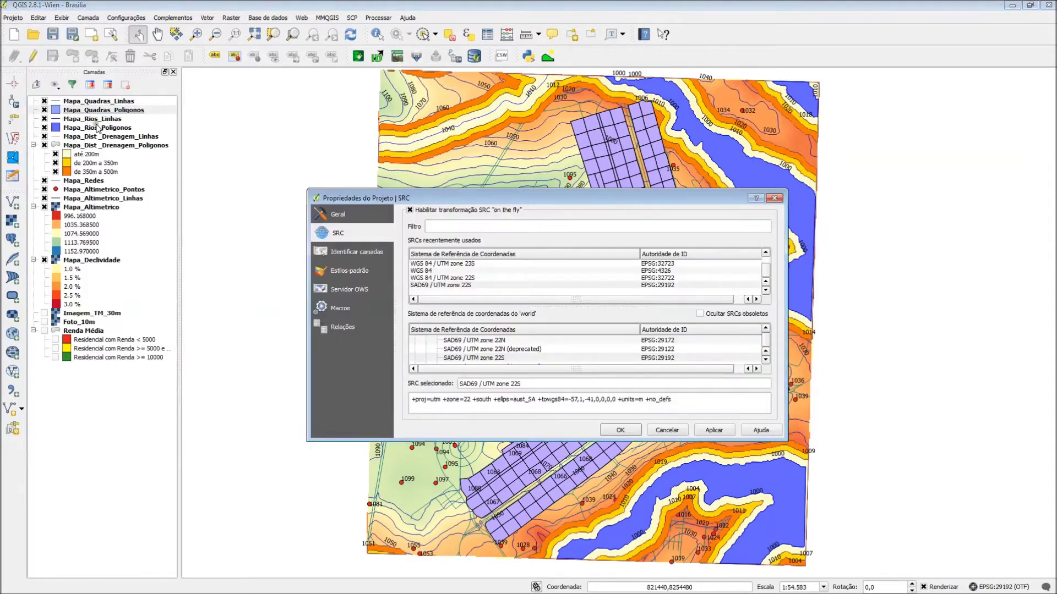
click(529, 384)
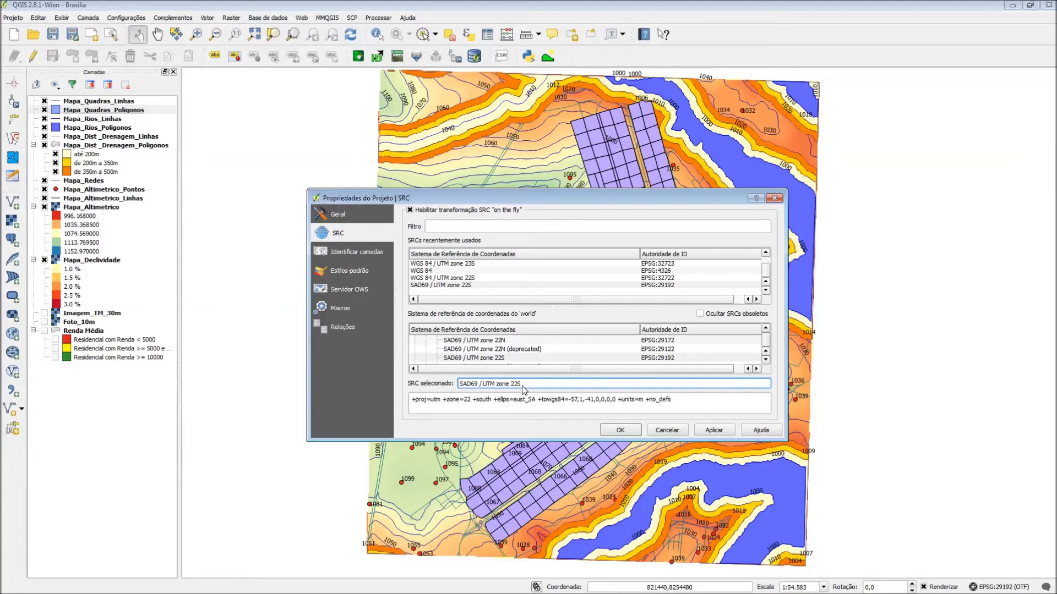
click(622, 431)
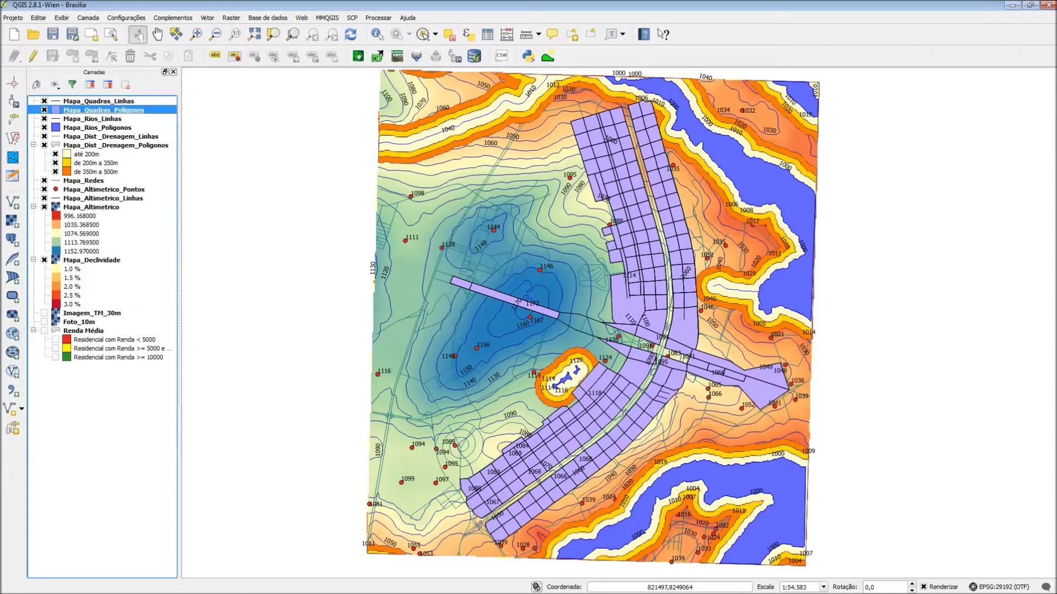
right_click(141, 111)
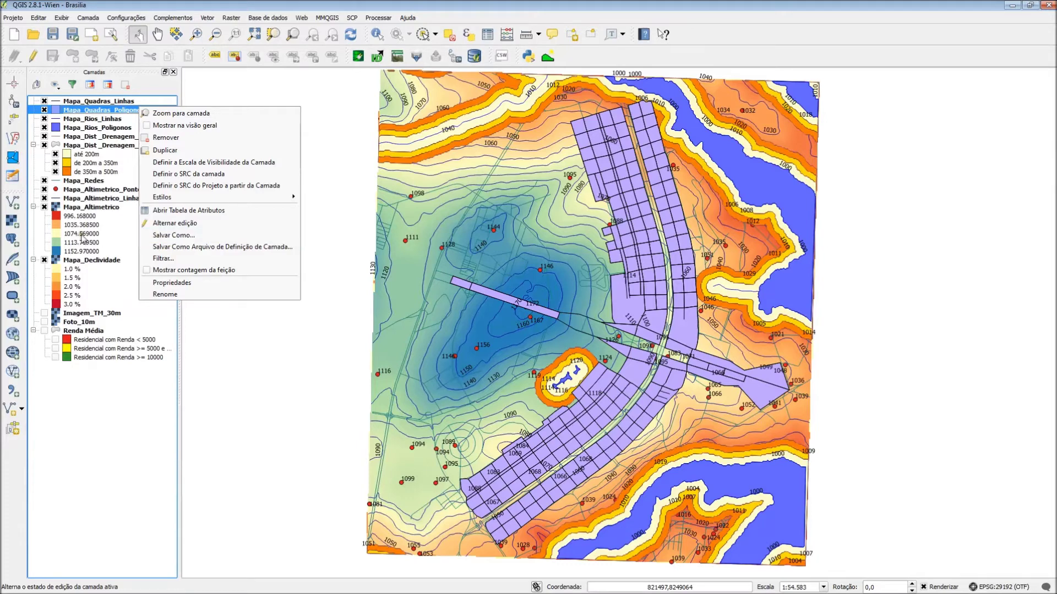
click(24, 408)
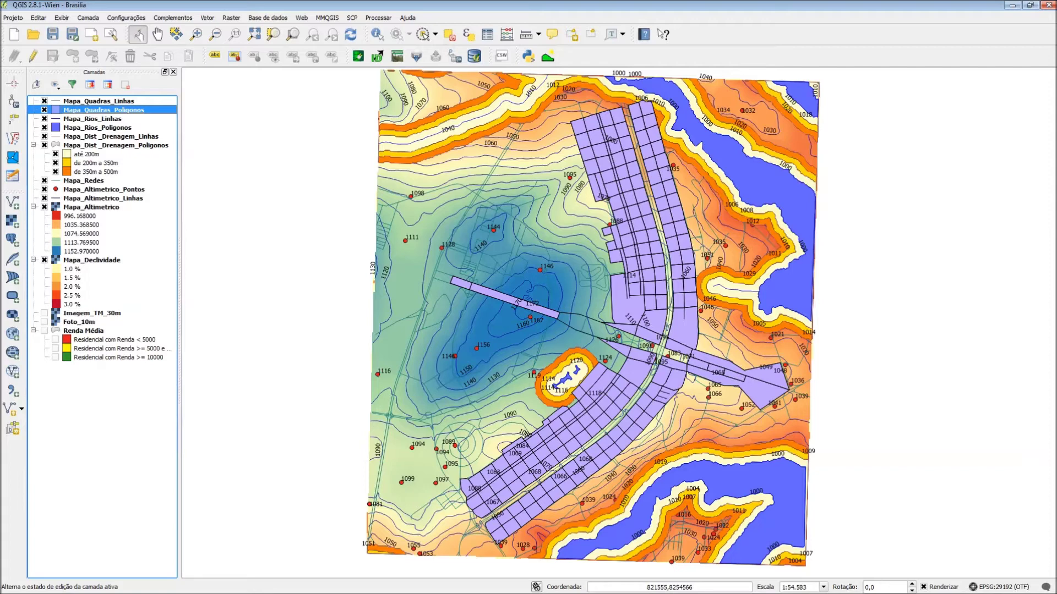
- Define a custom coordinate reference system named SAD69_LONGLAT_IBGE with parameters "+proj=longlat +ellps=aust_SA +towgs84=-67.35,3.88,-38.22,0,0,0,0 +no_defs"
click(128, 18)
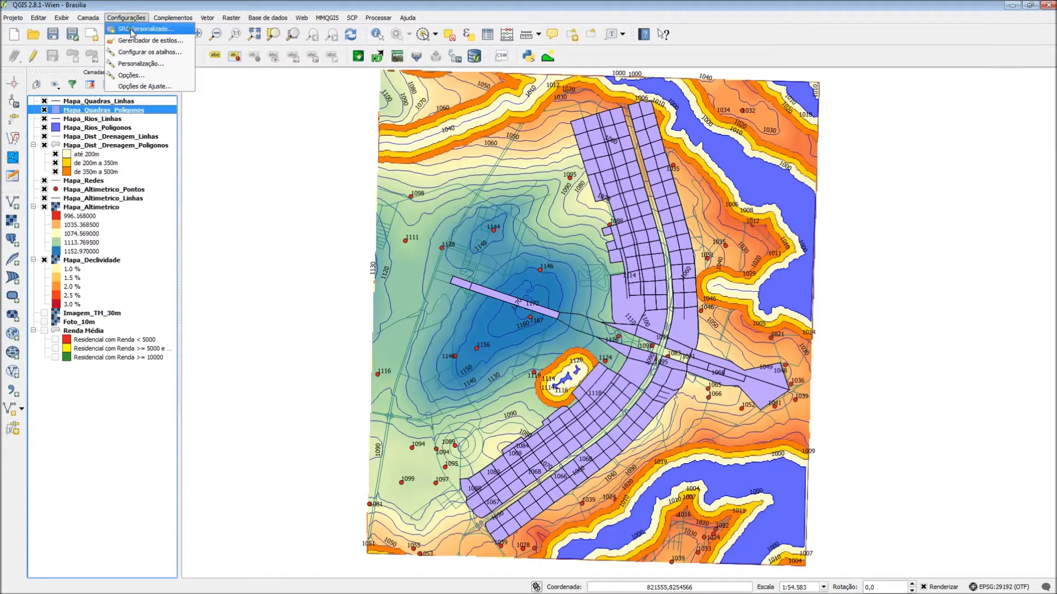
click(132, 31)
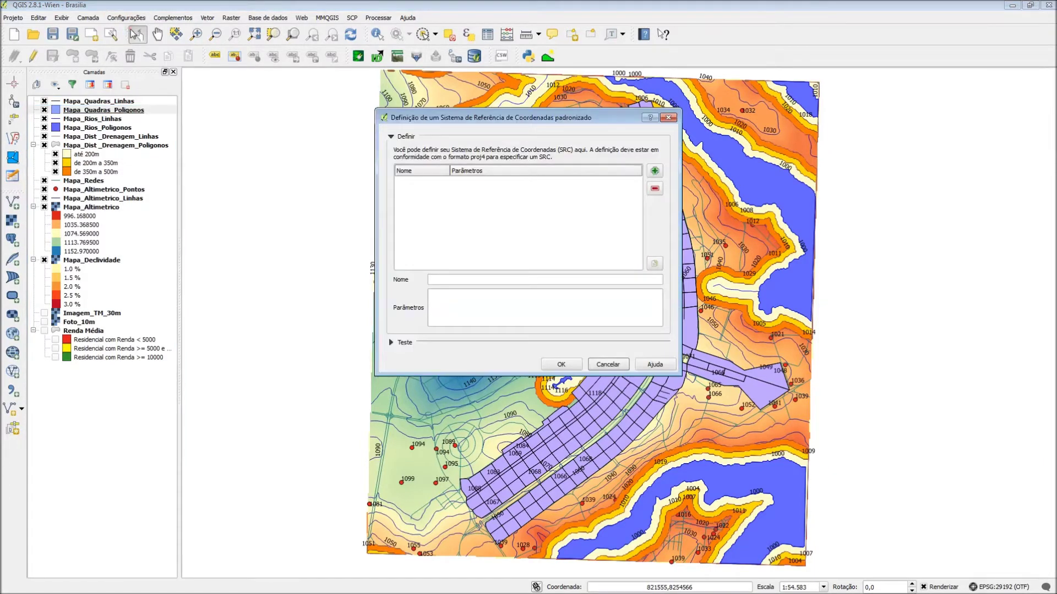
click(656, 171)
drag(468, 284, 428, 281)
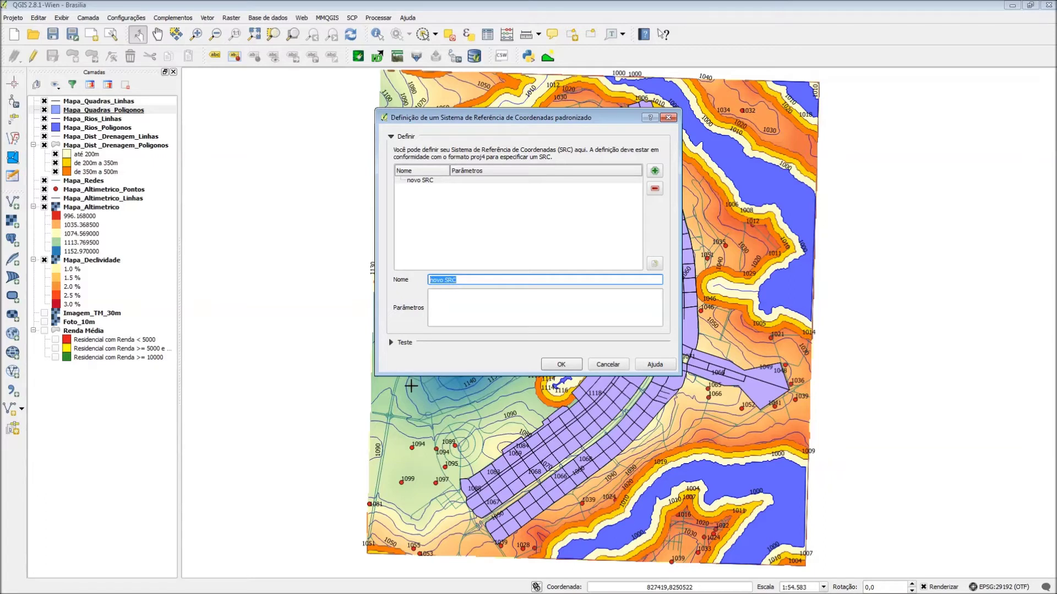
text(SAD69_LONGLAT_IBGE)
click(454, 301)
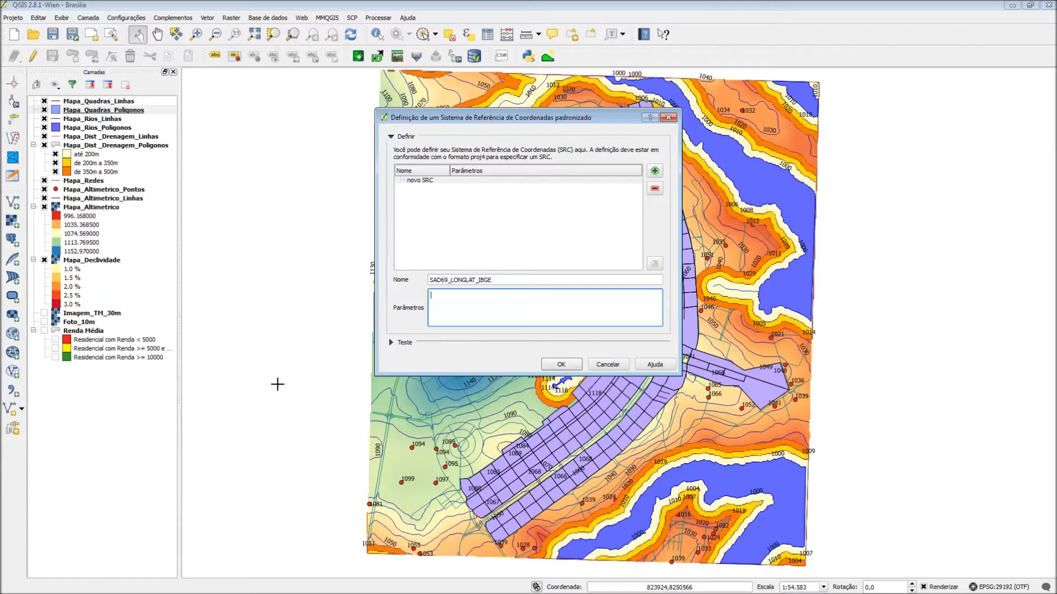
text(+proj=longlat +ellps=aust_SA +towgs84=-67.35,3.88,-38.22,0,0,0,0 +no_defs)
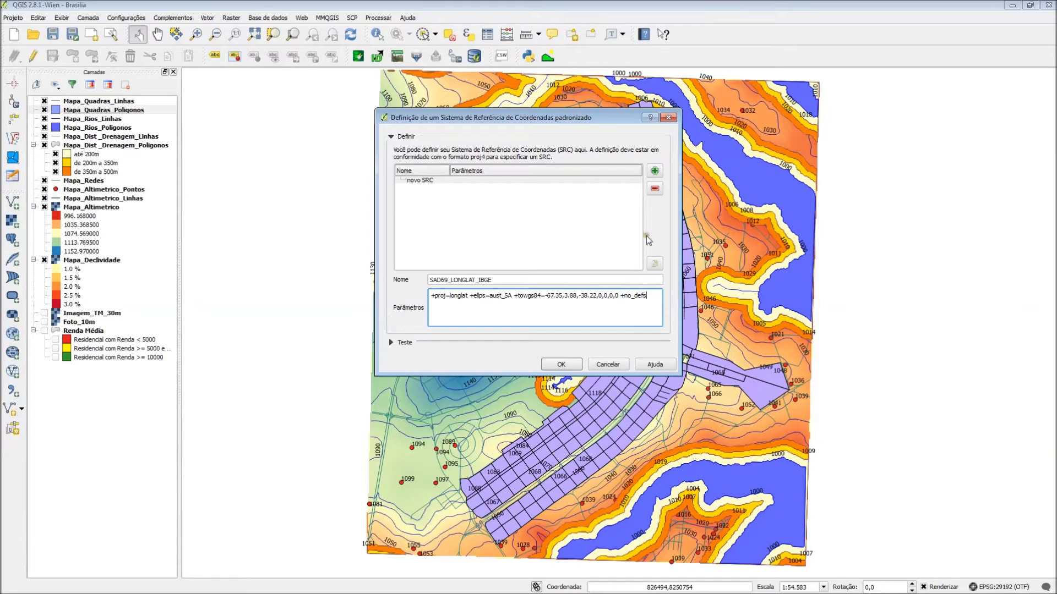
- Commit the SAD69_LONGLAT_IBGE definition to the custom CRS list, remove the extra blank "novo SRC" entry and save
click(654, 170)
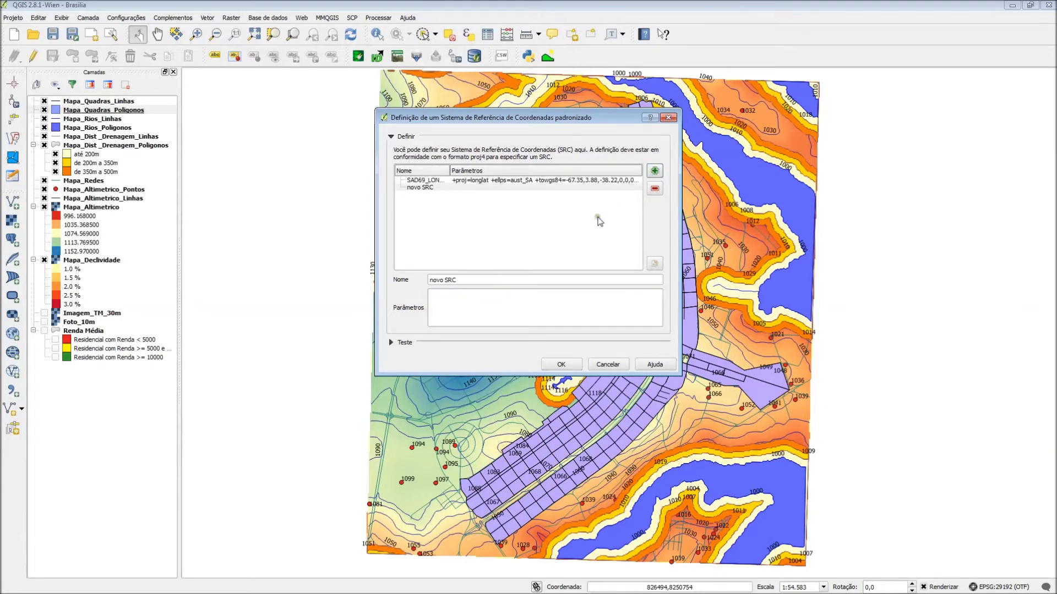
click(427, 188)
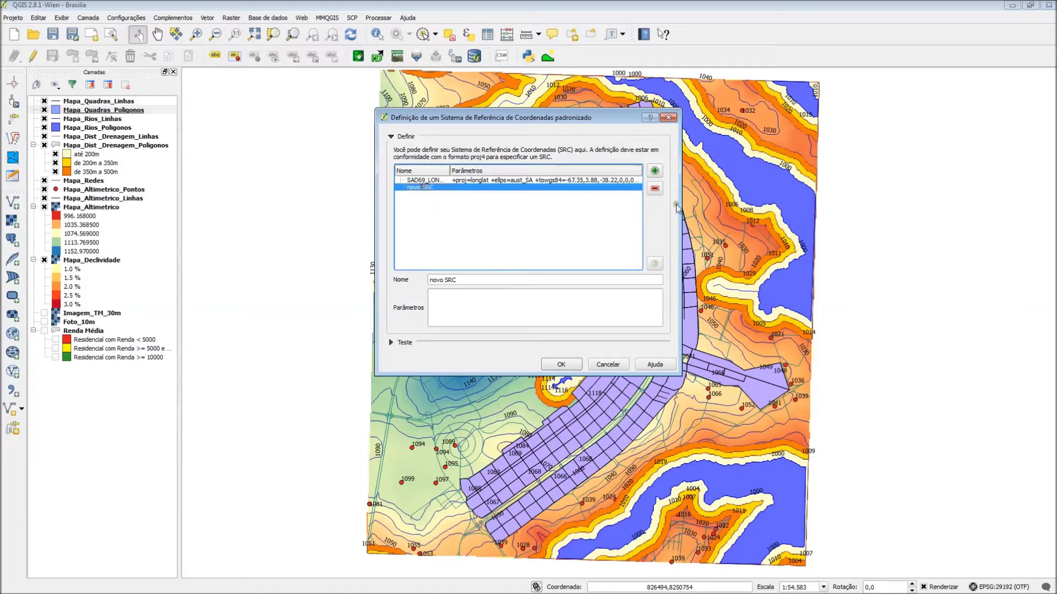
click(654, 188)
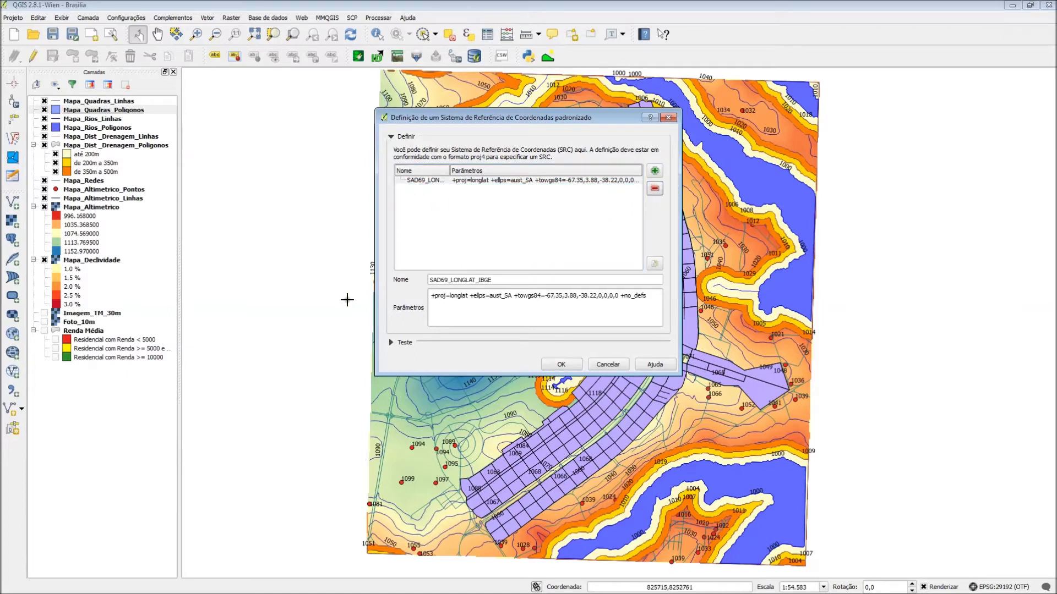
click(569, 366)
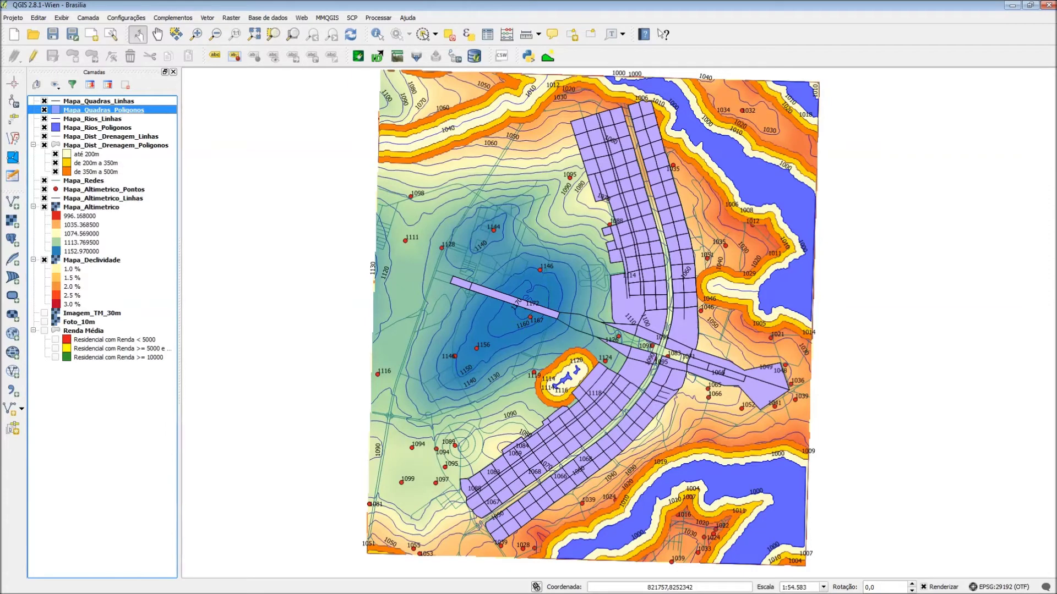
click(136, 398)
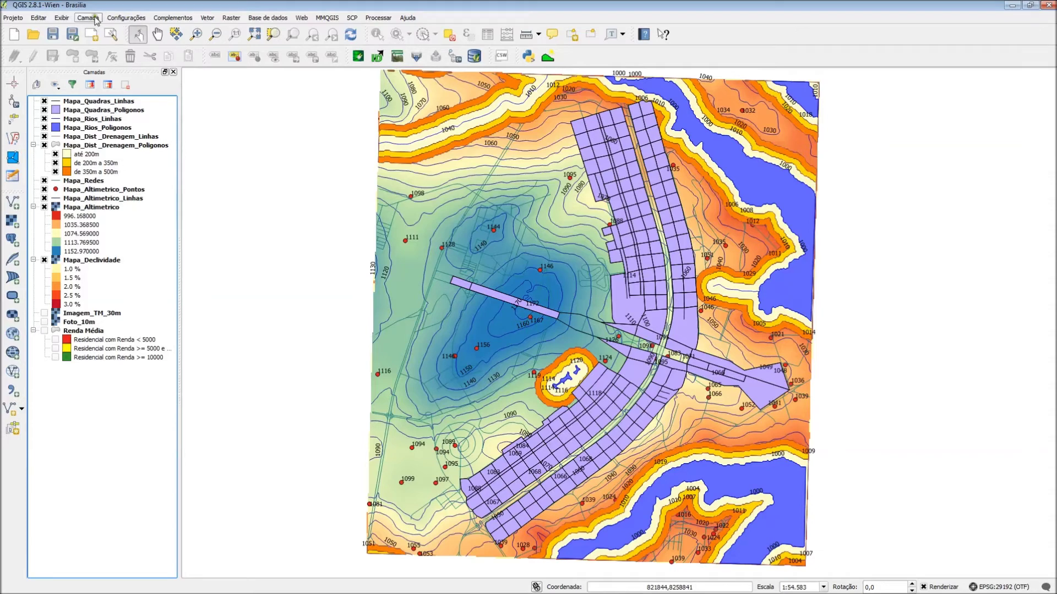
- Add another custom CRS and copy its parameters from the existing SAD69 / UTM zone 23S (EPSG:29193)
click(134, 20)
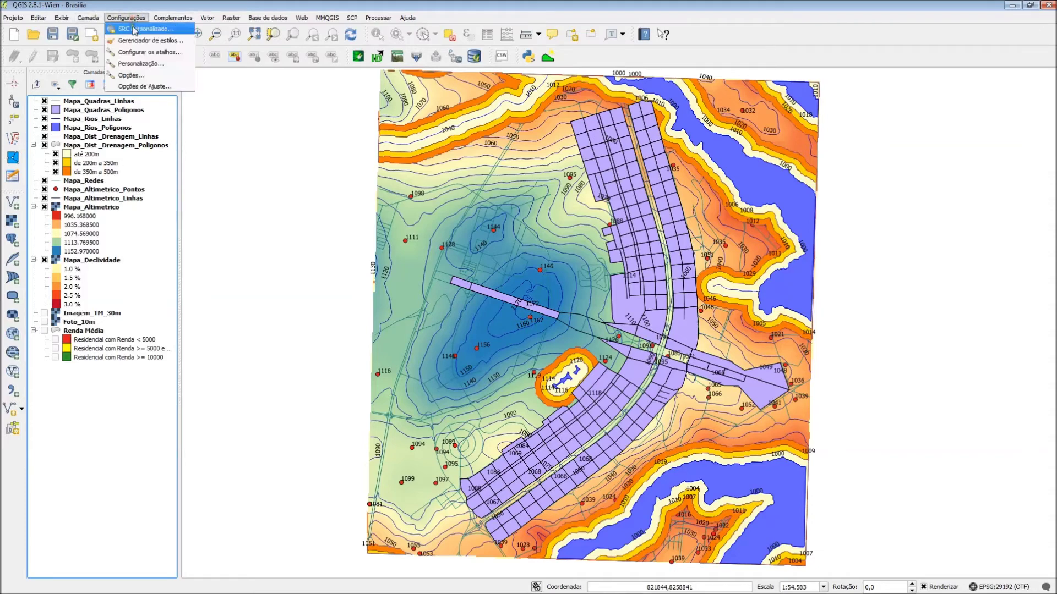
click(134, 30)
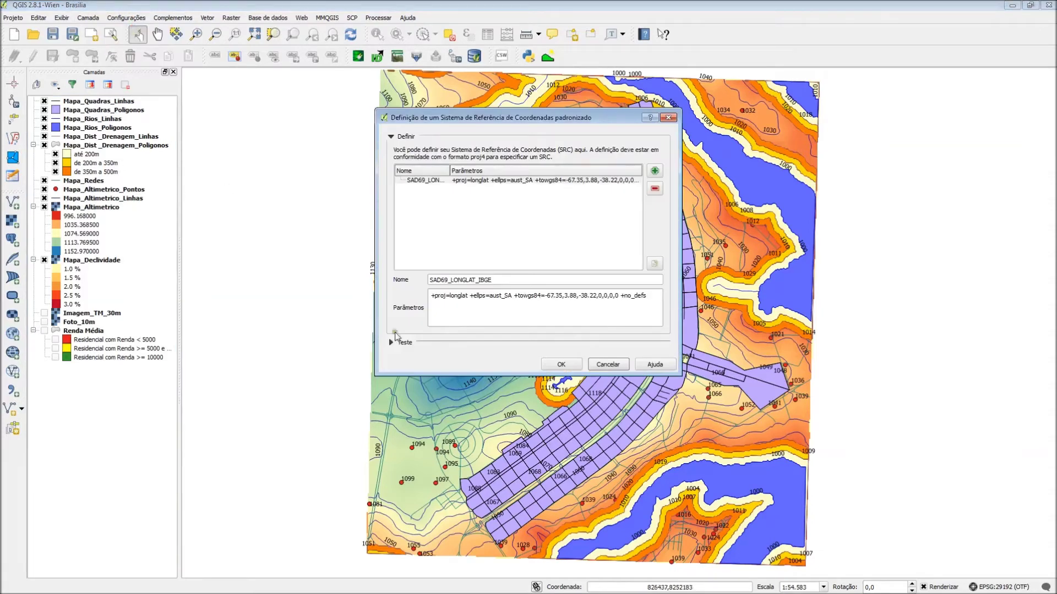
click(655, 172)
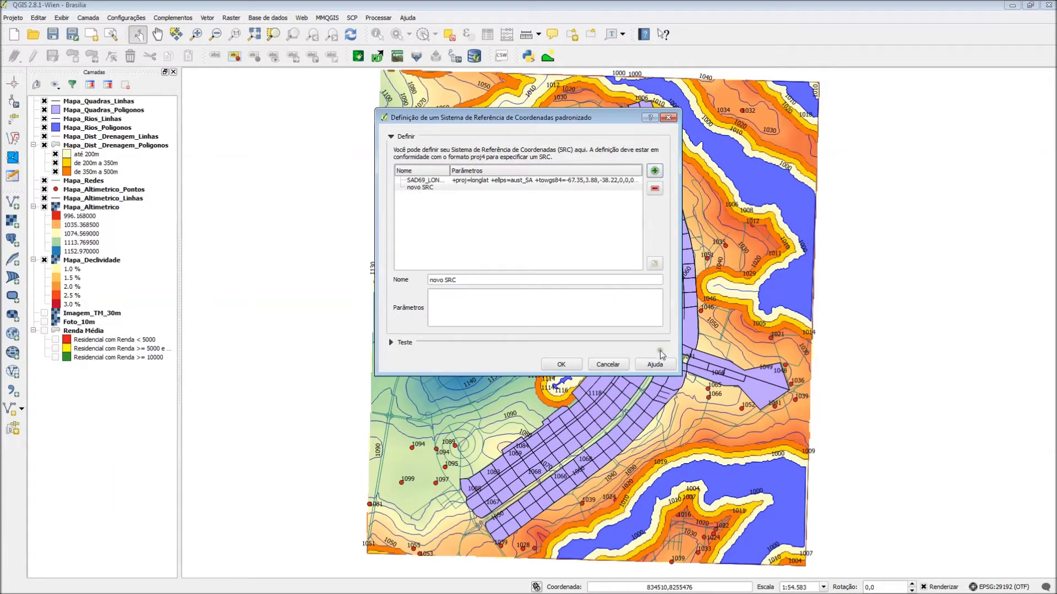
click(655, 264)
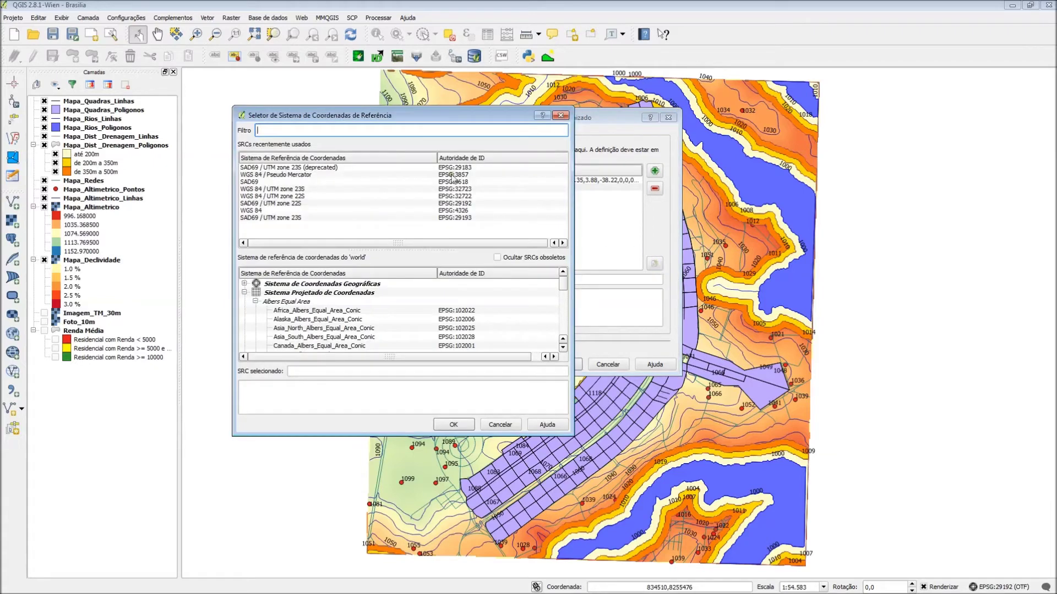
click(256, 218)
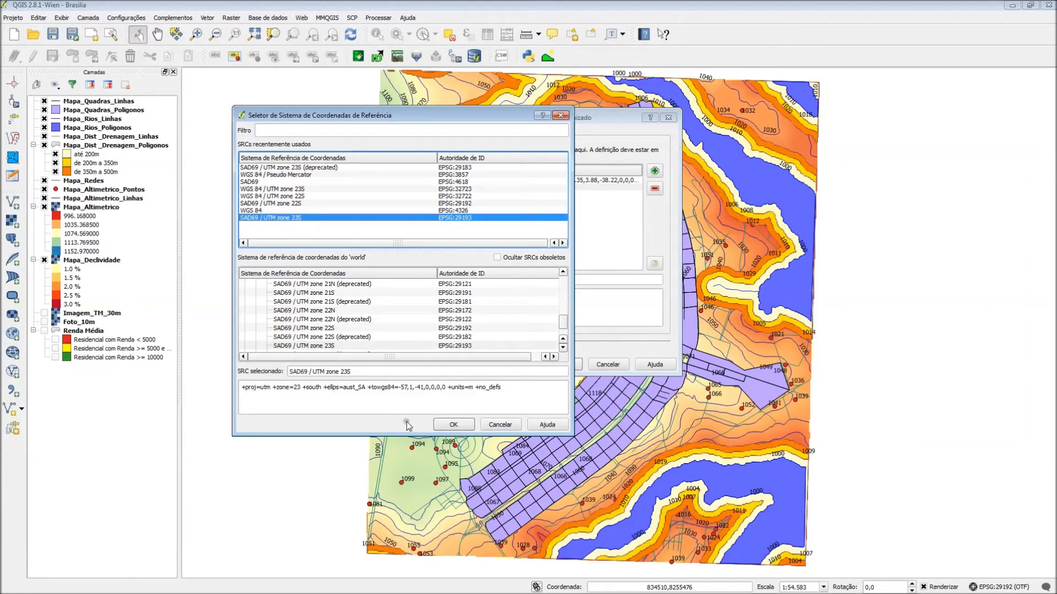
click(455, 424)
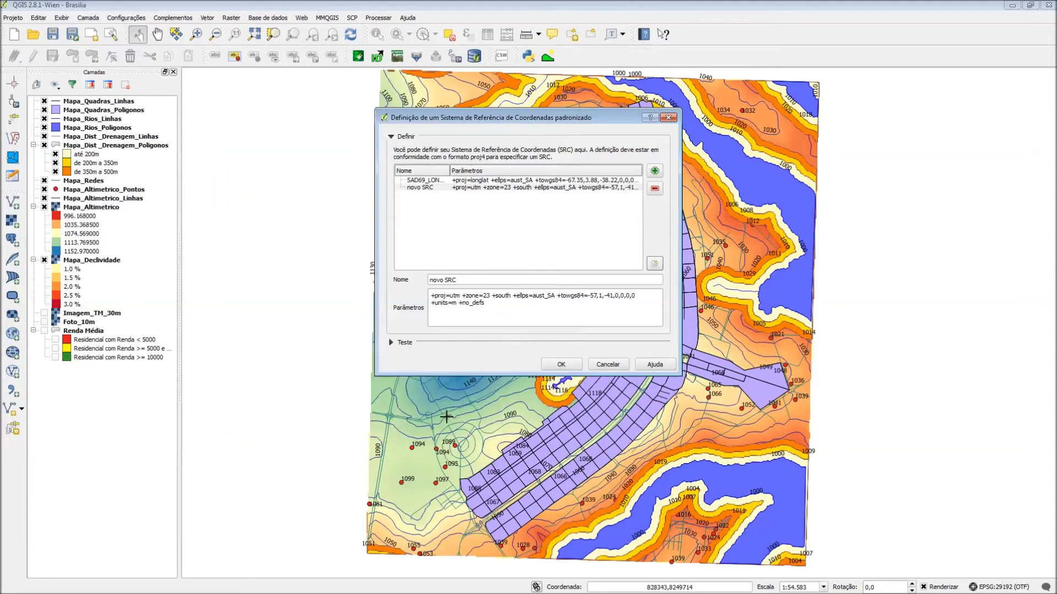
- Change the new CRS's units parameter to km and name it SAD69_UTM_23S_KM
click(454, 306)
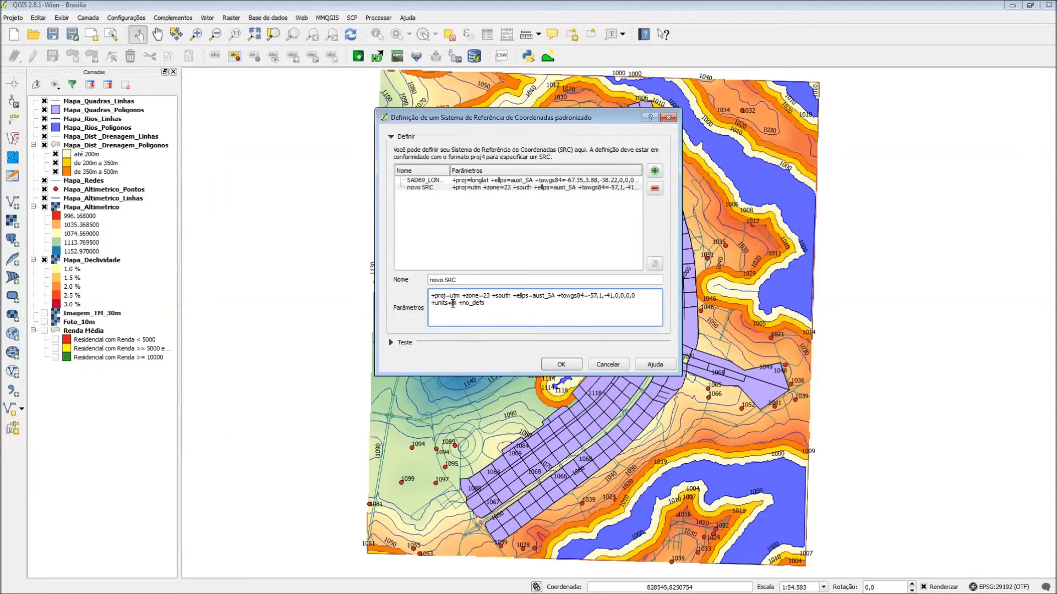
text(k)
triple_click(468, 281)
text(SAD)
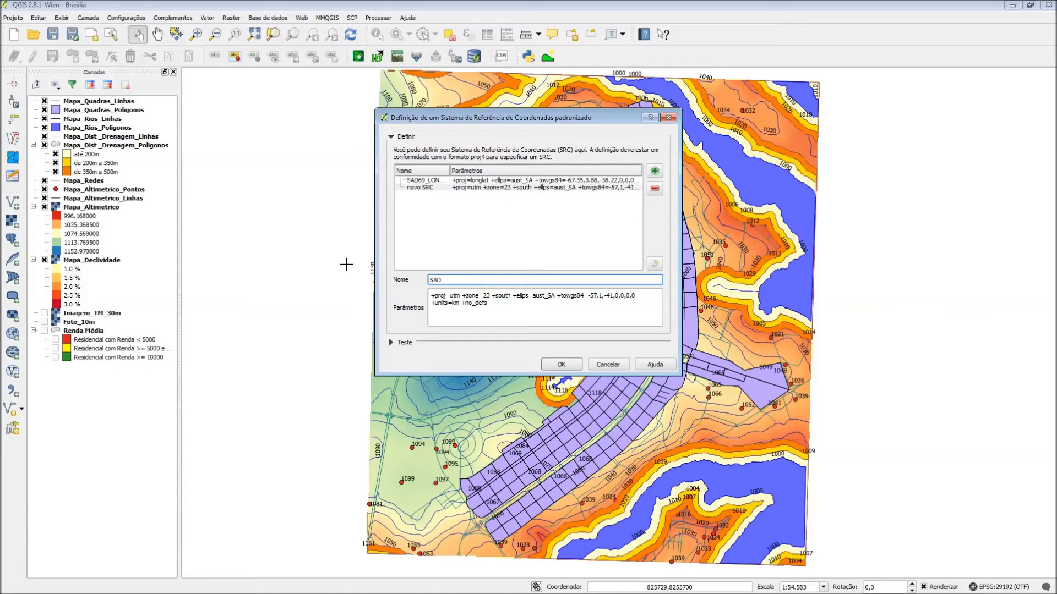
text(69)
text(_UTM_123)
text(23)
text(S_KM)
- Commit SAD69_UTM_23S_KM to the list, delete the leftover blank "novo SRC" entry and save the custom CRS definitions
click(654, 171)
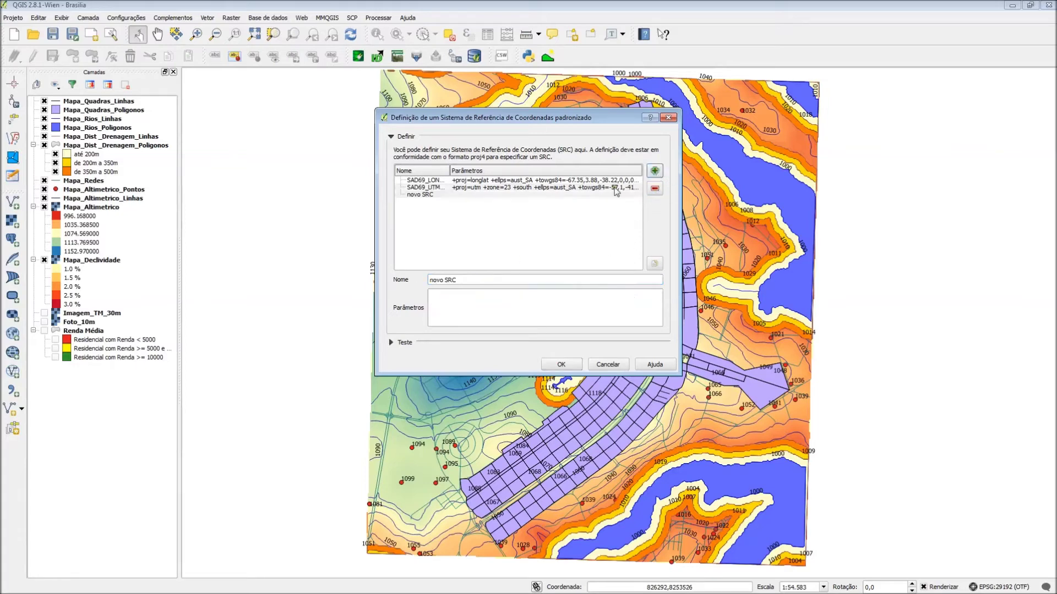
click(431, 195)
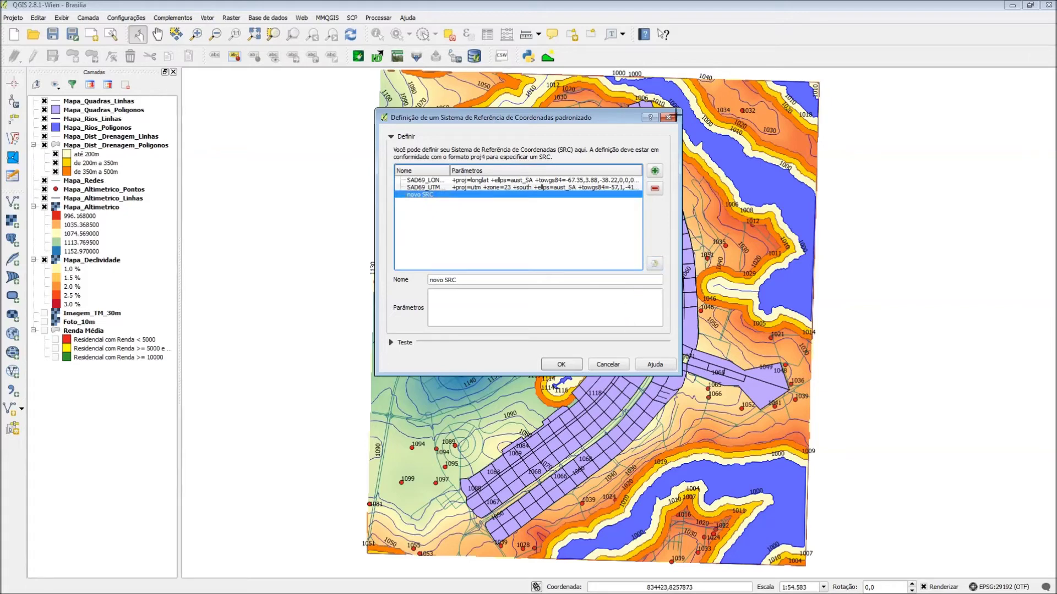
click(654, 189)
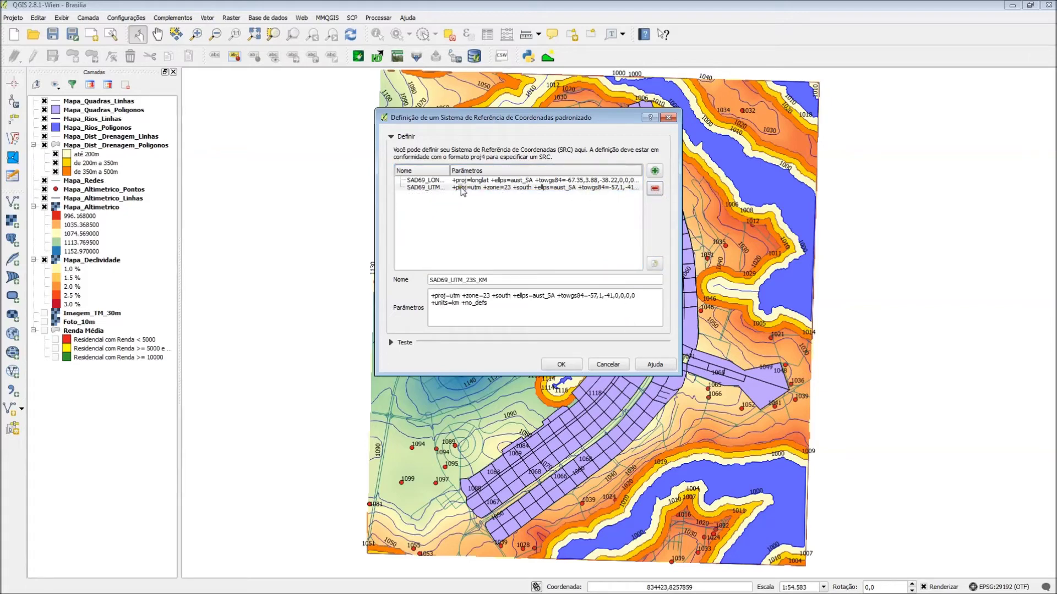
drag(450, 171, 484, 170)
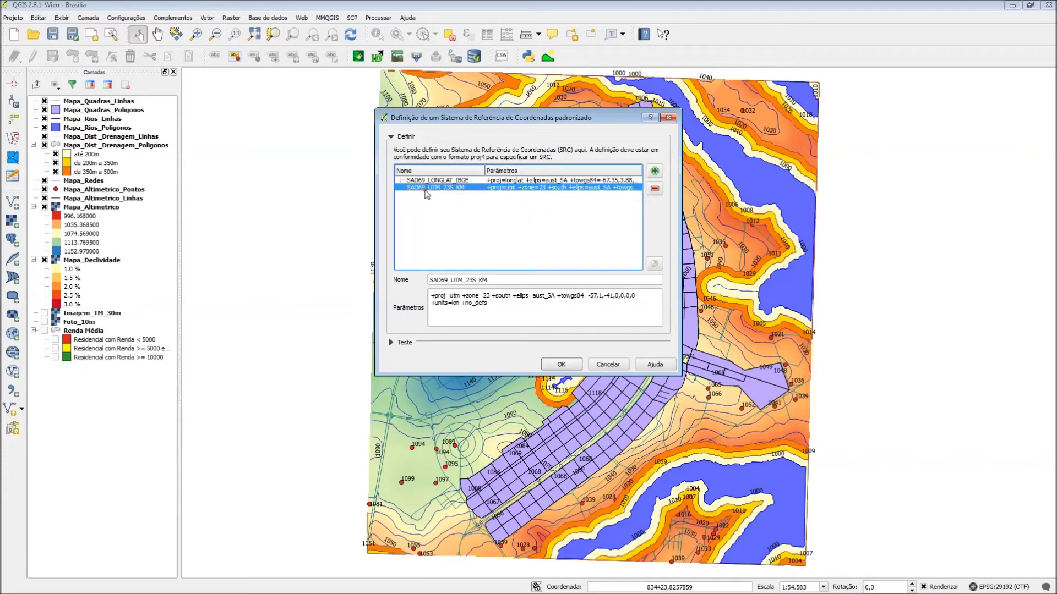
click(562, 365)
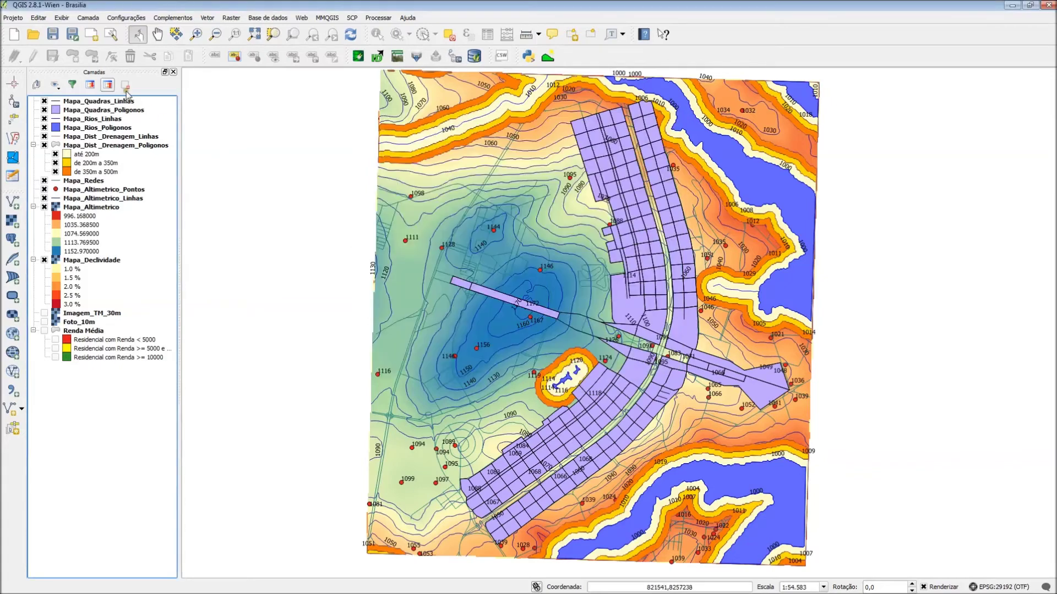
- Create a new empty project
click(13, 18)
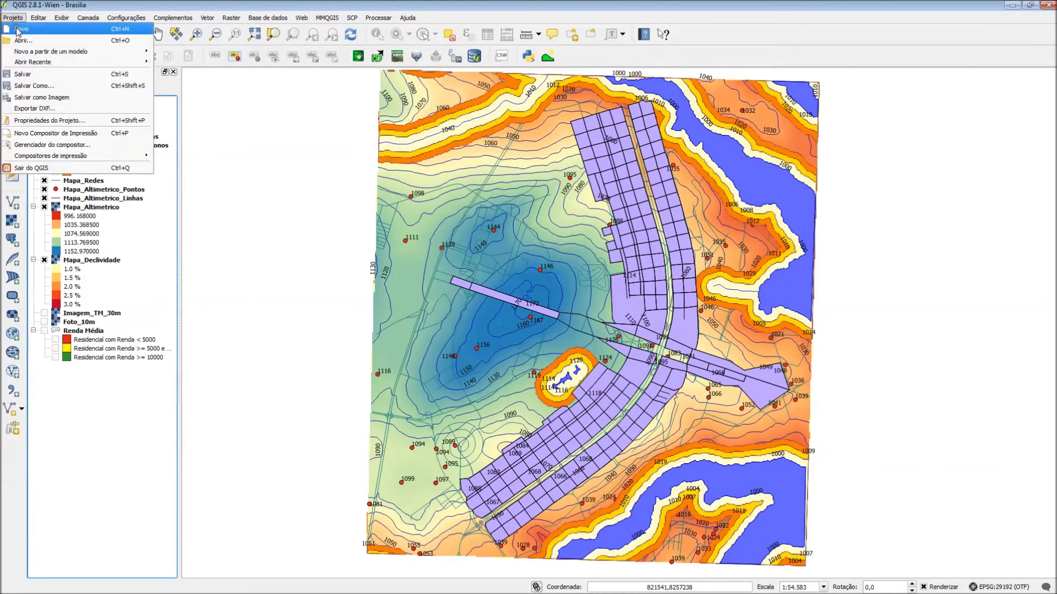
click(17, 30)
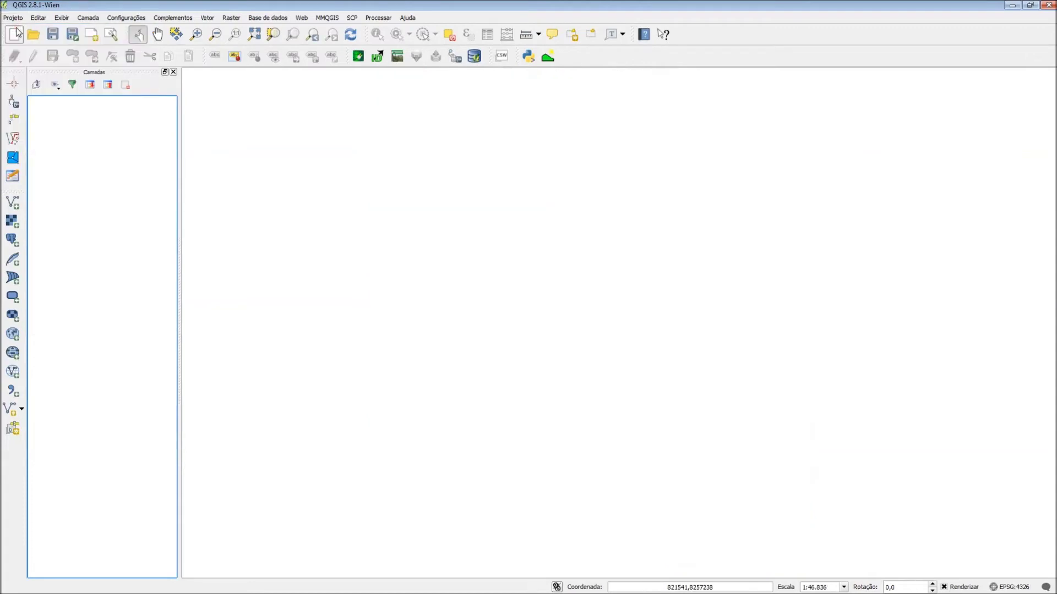
- Open C:\Temp\mtd03_27932_hp.dgn as a new vector layer source
click(88, 18)
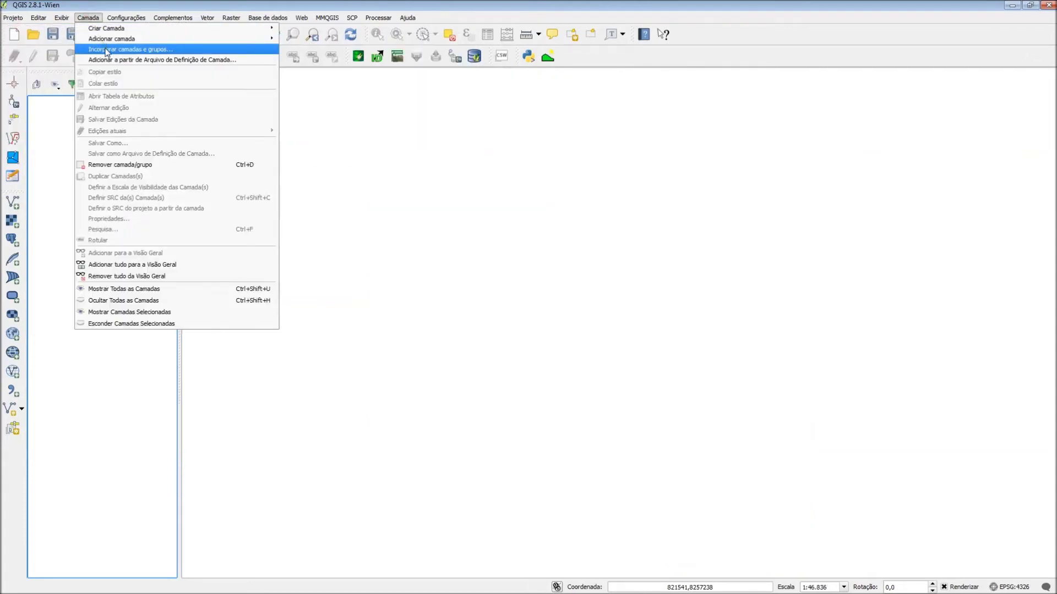
mouse_move(129, 31)
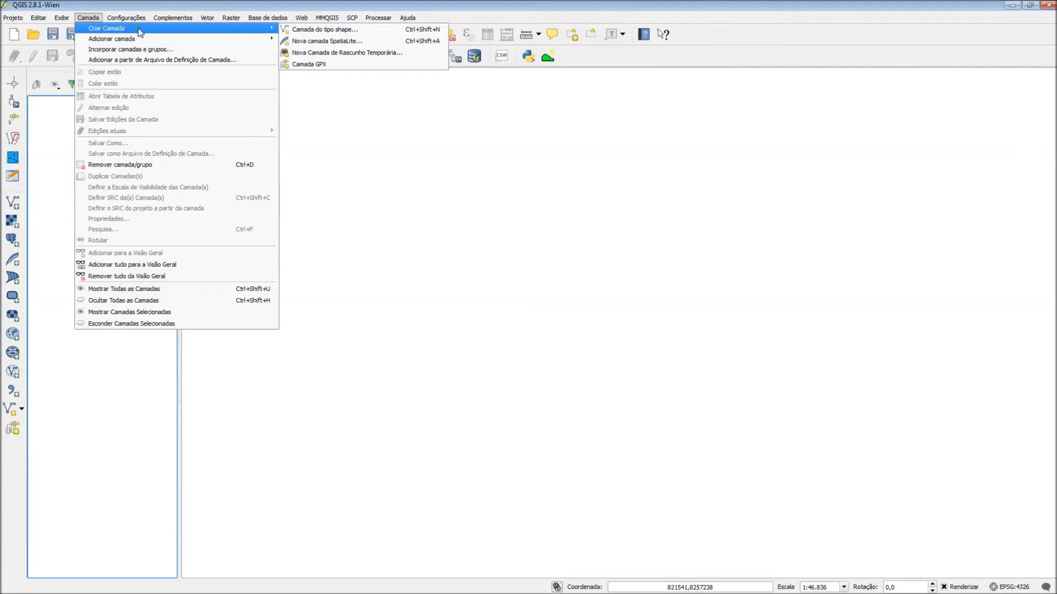
mouse_move(159, 40)
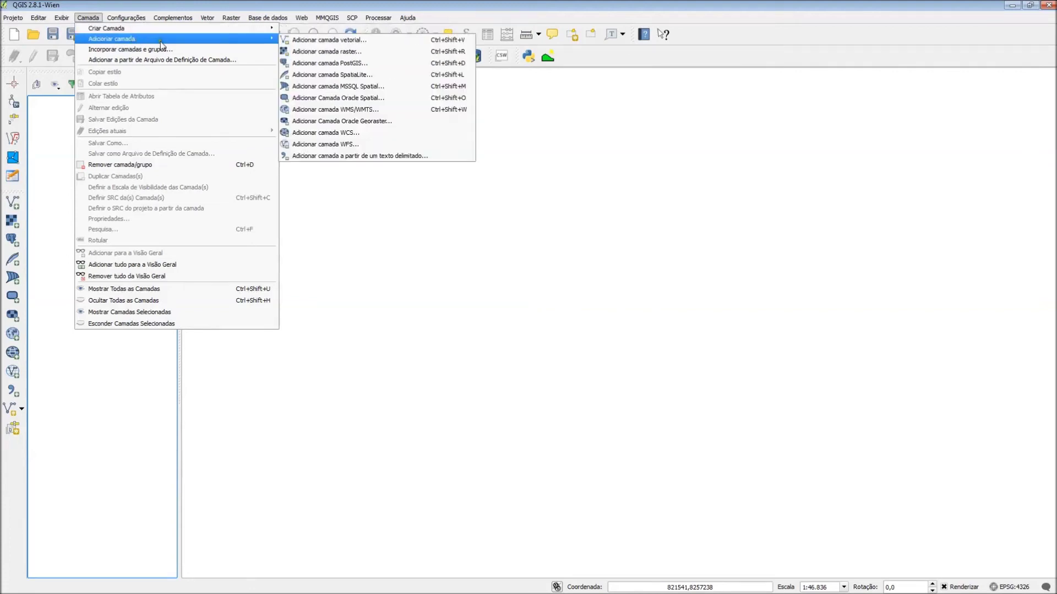
click(335, 40)
click(489, 274)
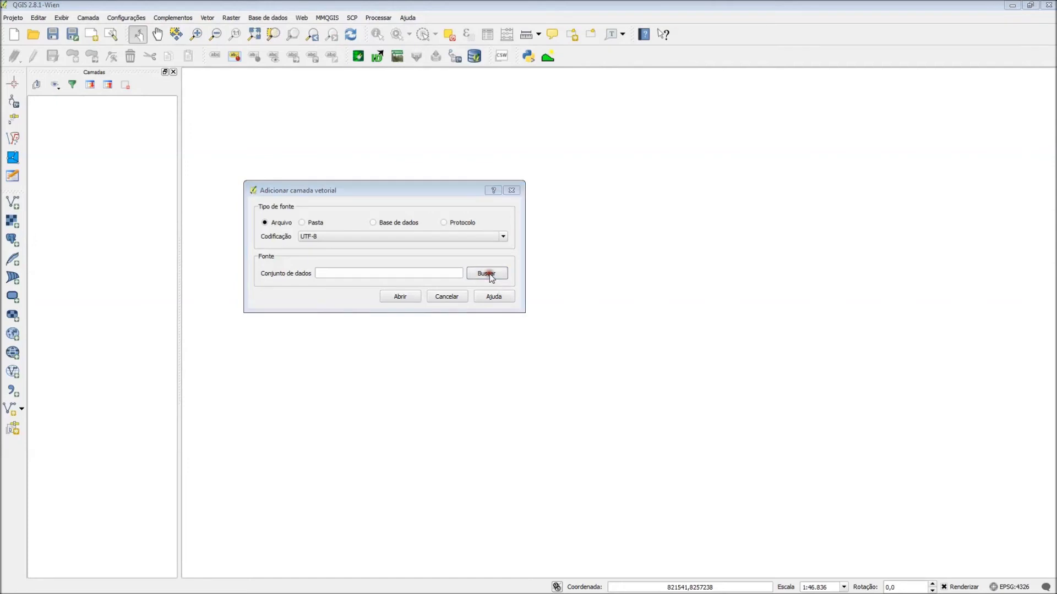
double_click(677, 289)
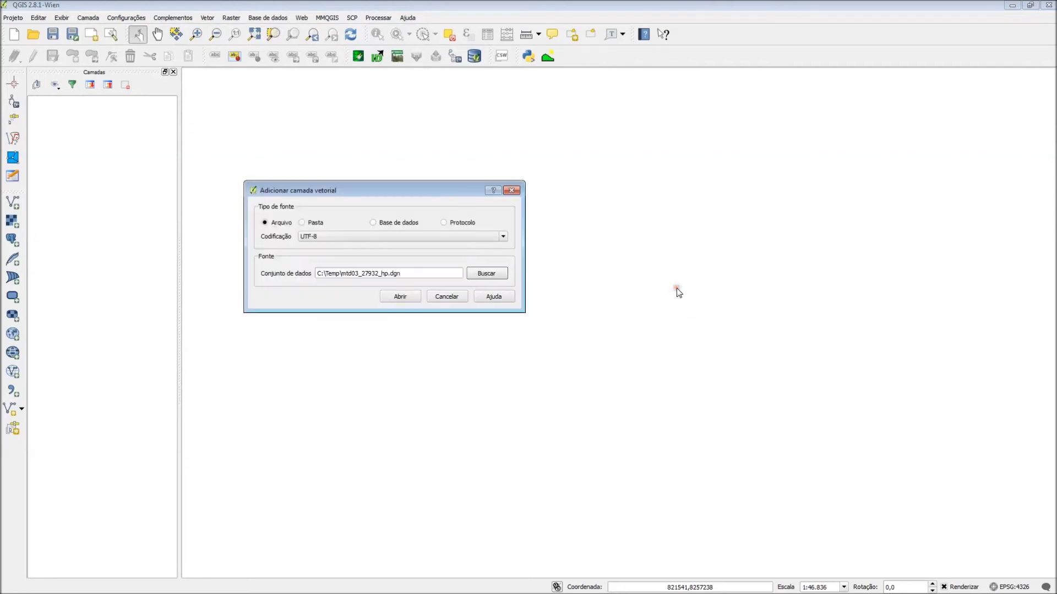
click(407, 300)
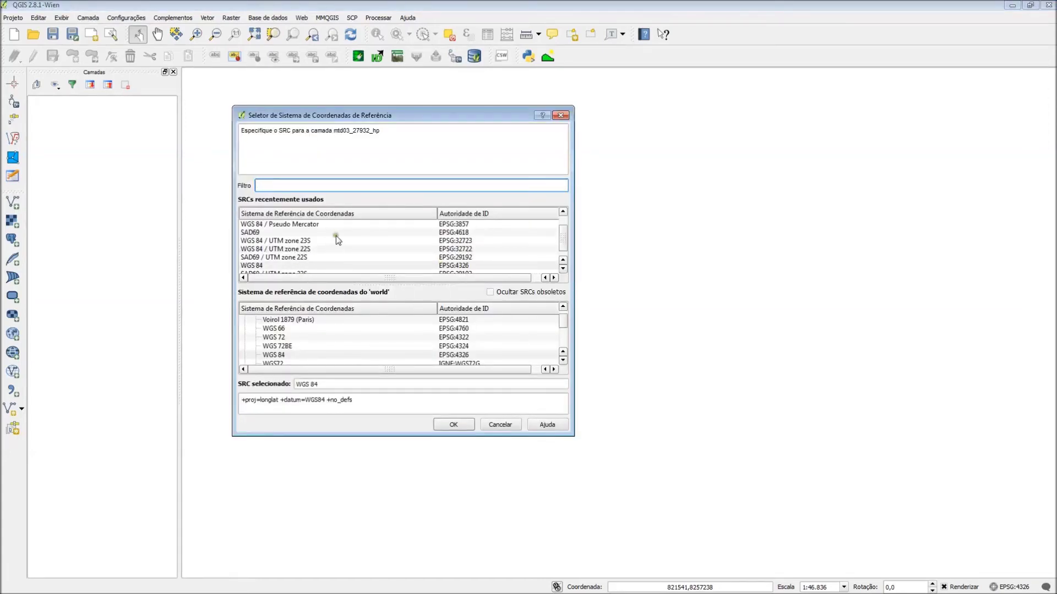
- Filter the coordinate reference systems by SAD69_ and assign the custom SAD69_UTM_23S_KM to the DGN file
drag(562, 243, 564, 222)
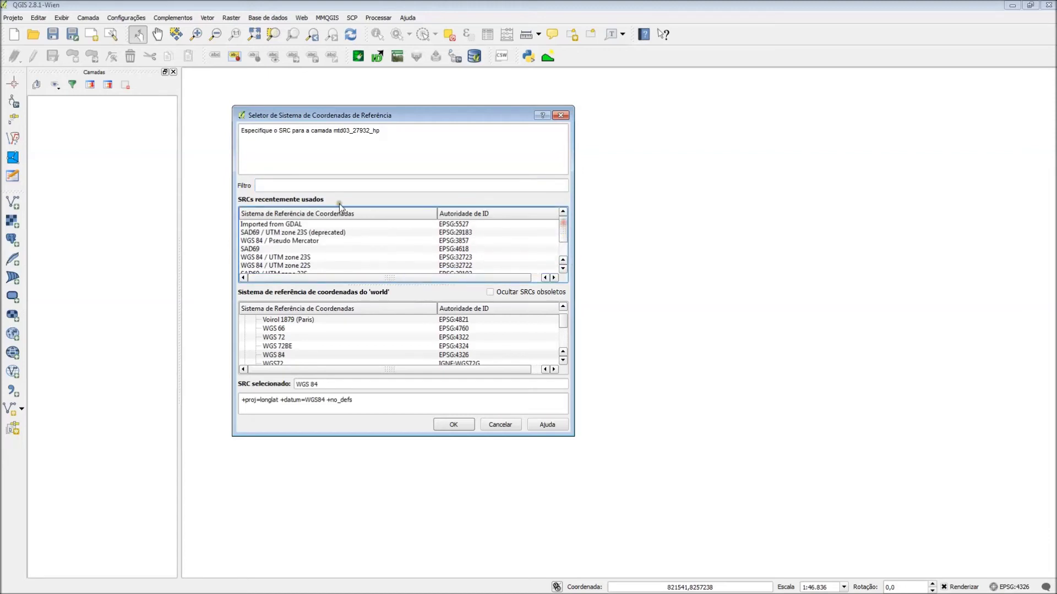
click(296, 189)
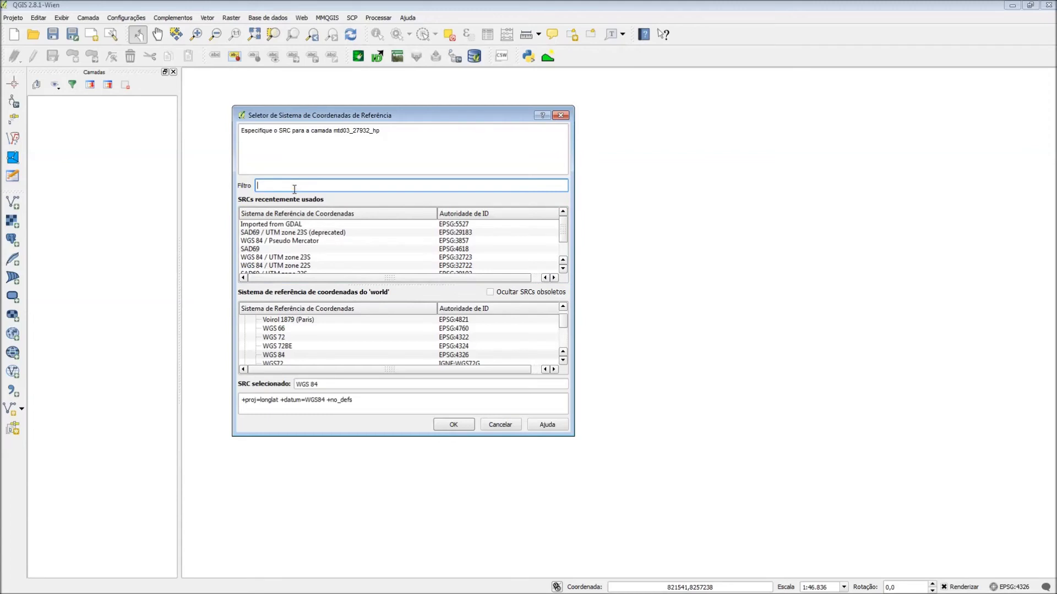
text(SAD69_)
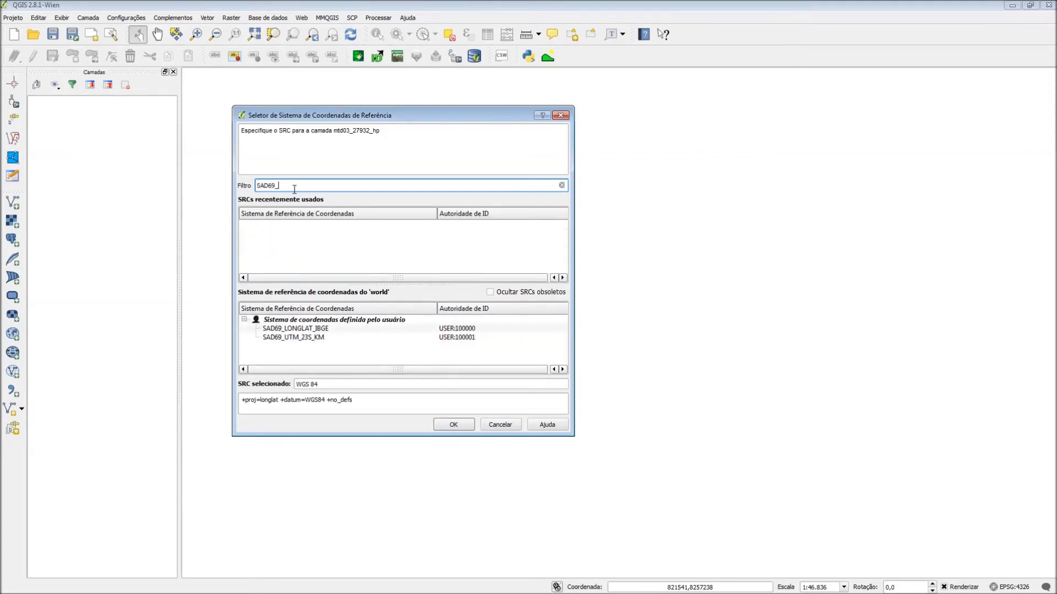
click(312, 338)
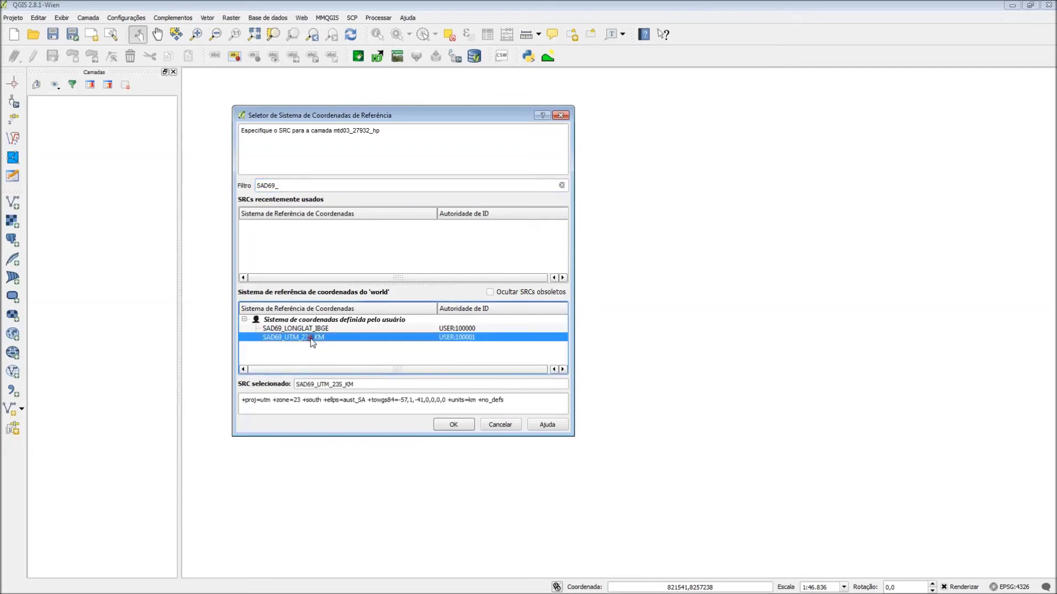
click(454, 424)
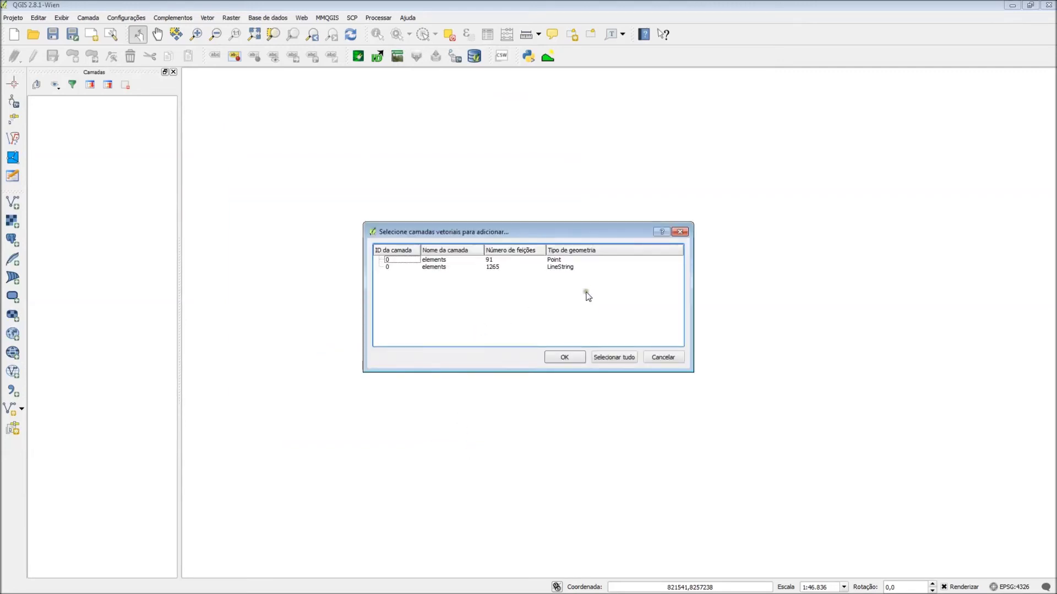
- Add only the LineString elements of the DGN file, using SAD69_UTM_23S_KM as the layer's CRS
click(552, 268)
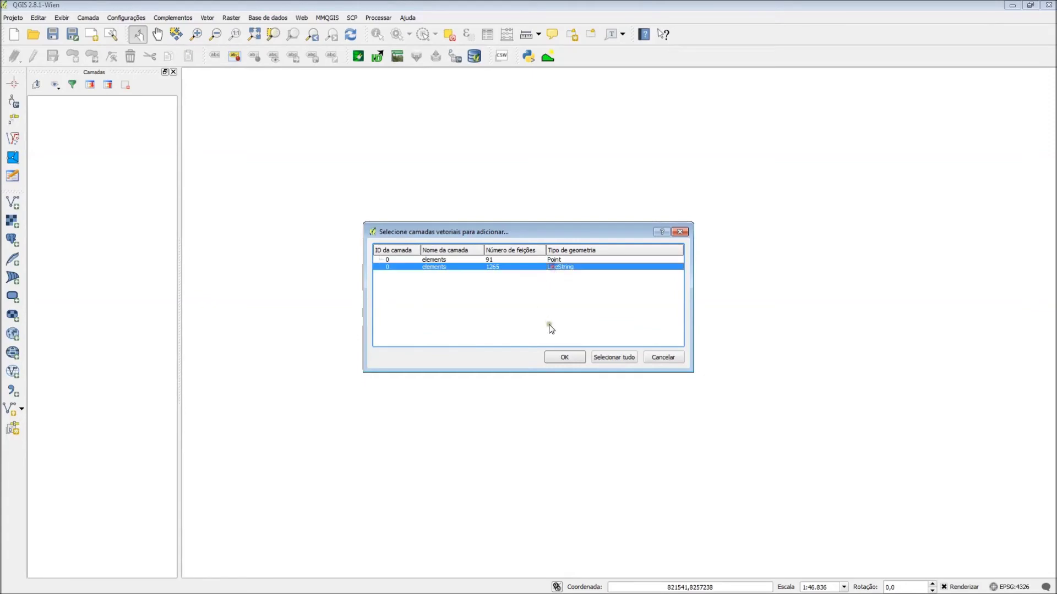
click(571, 358)
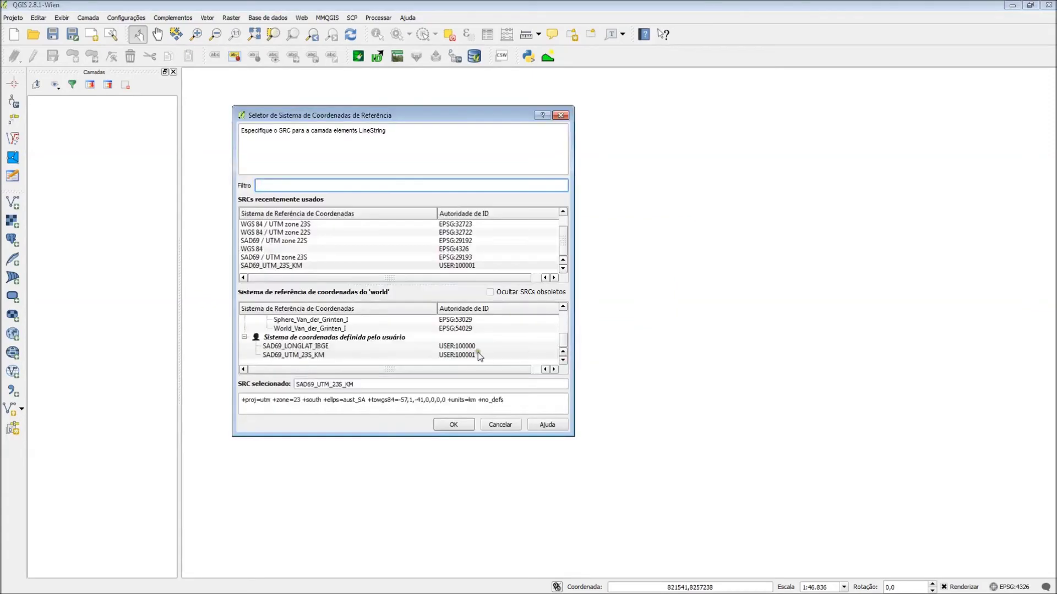
click(459, 425)
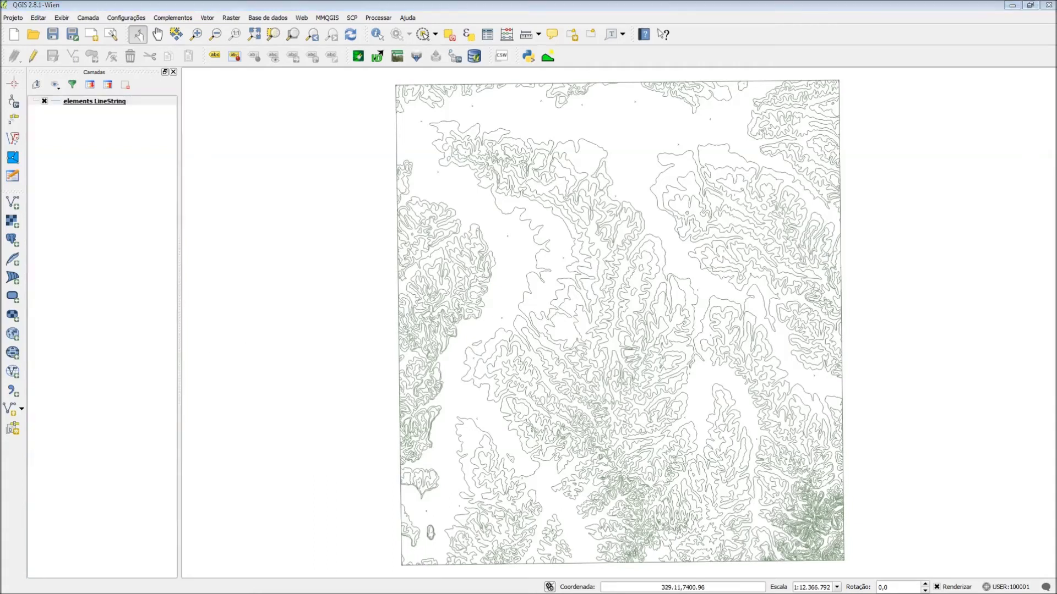
- Add the Google Satellite base map from the OpenLayers plugin to the project
click(165, 10)
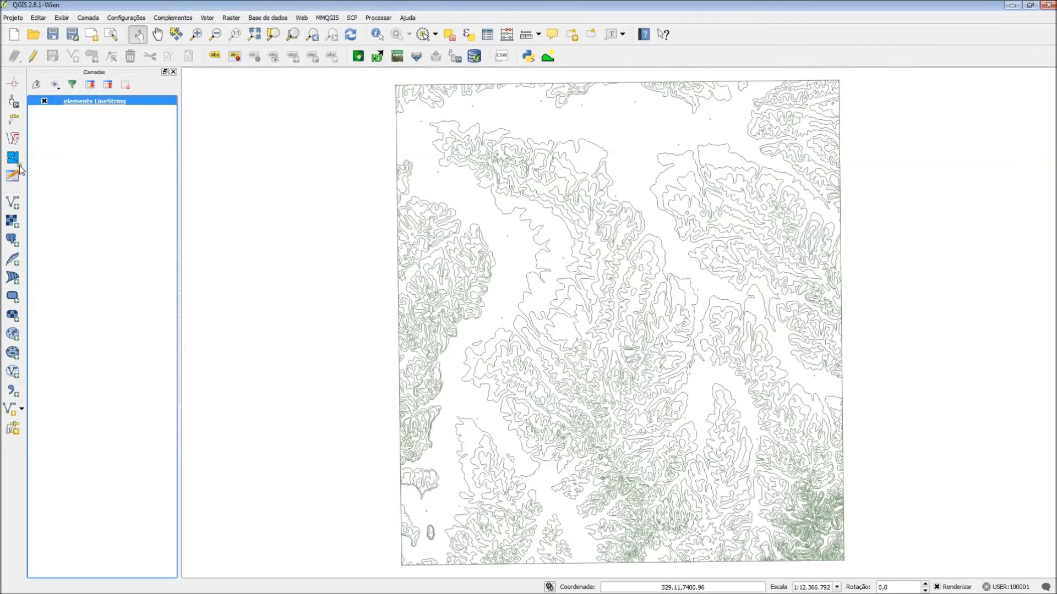
click(306, 19)
mouse_move(317, 39)
mouse_move(407, 94)
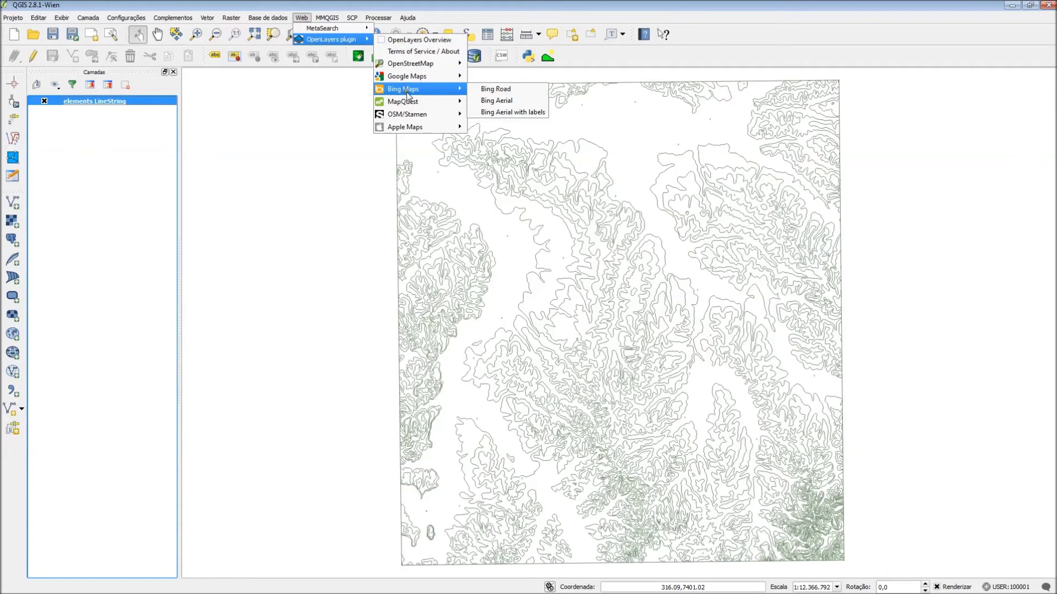
mouse_move(428, 78)
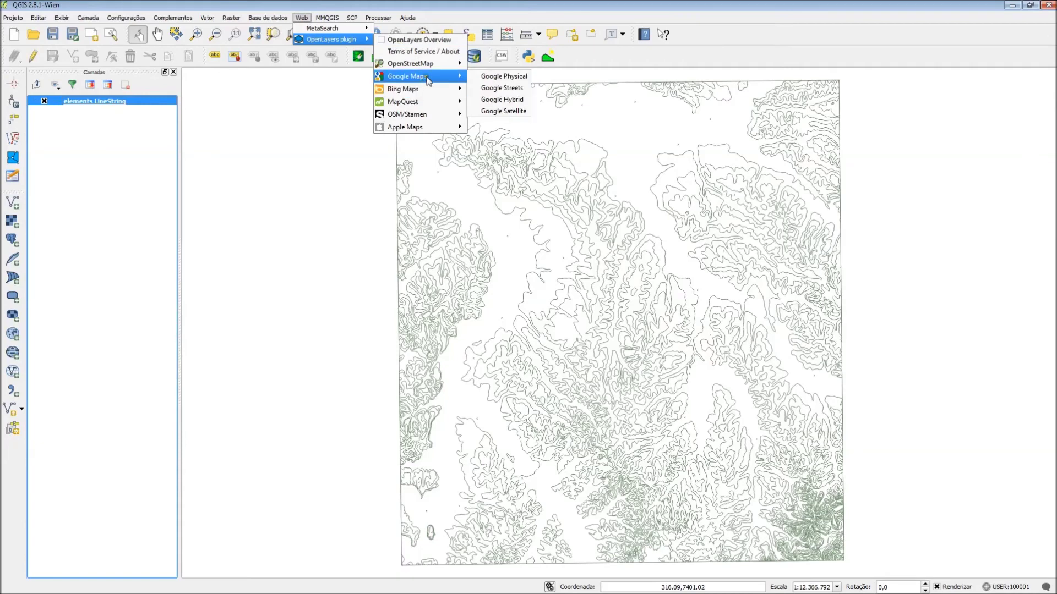
click(505, 112)
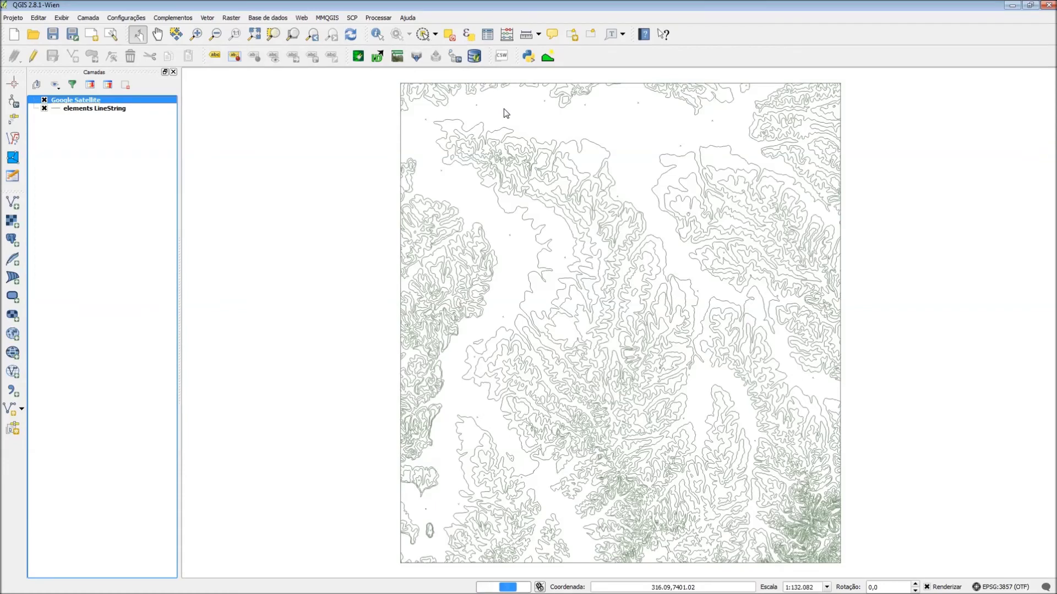
- Move the Google Satellite layer below elements LineString so the contour lines draw over the imagery
scroll(538, 271, up, 2)
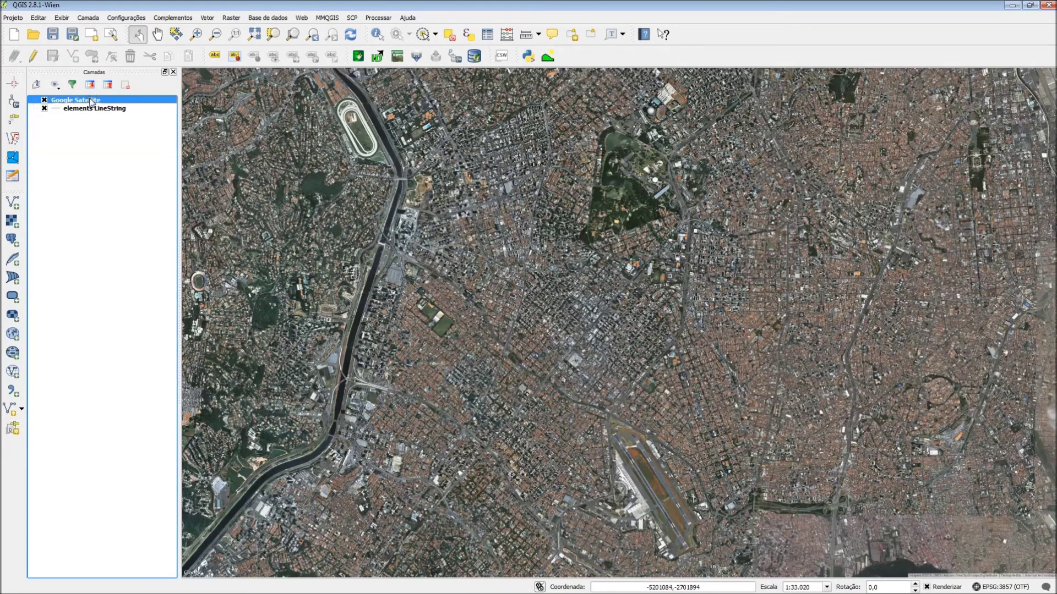
drag(91, 102, 77, 116)
scroll(587, 307, down, 1)
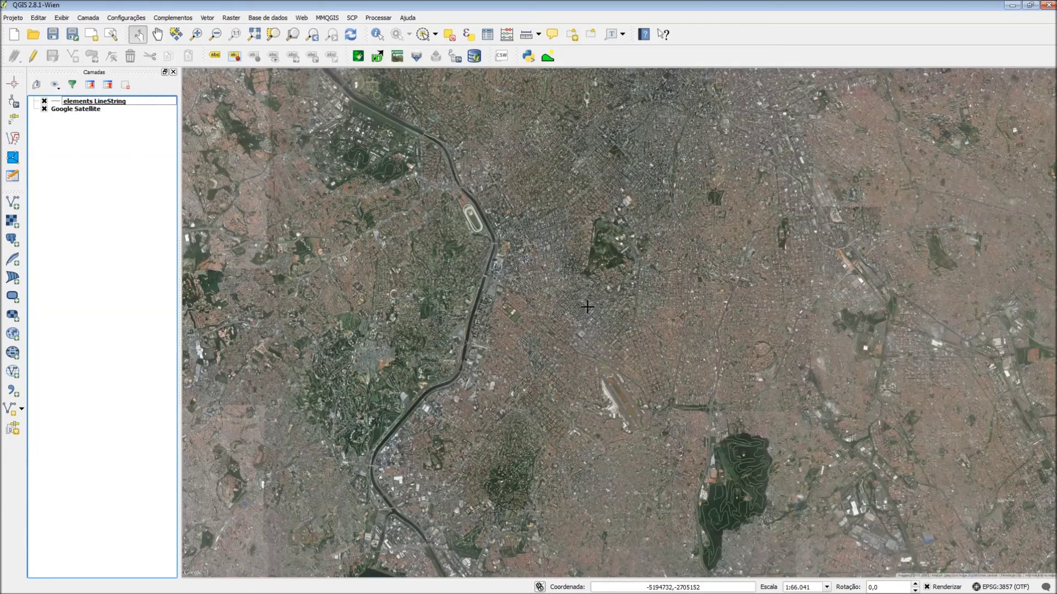
scroll(588, 307, down, 1)
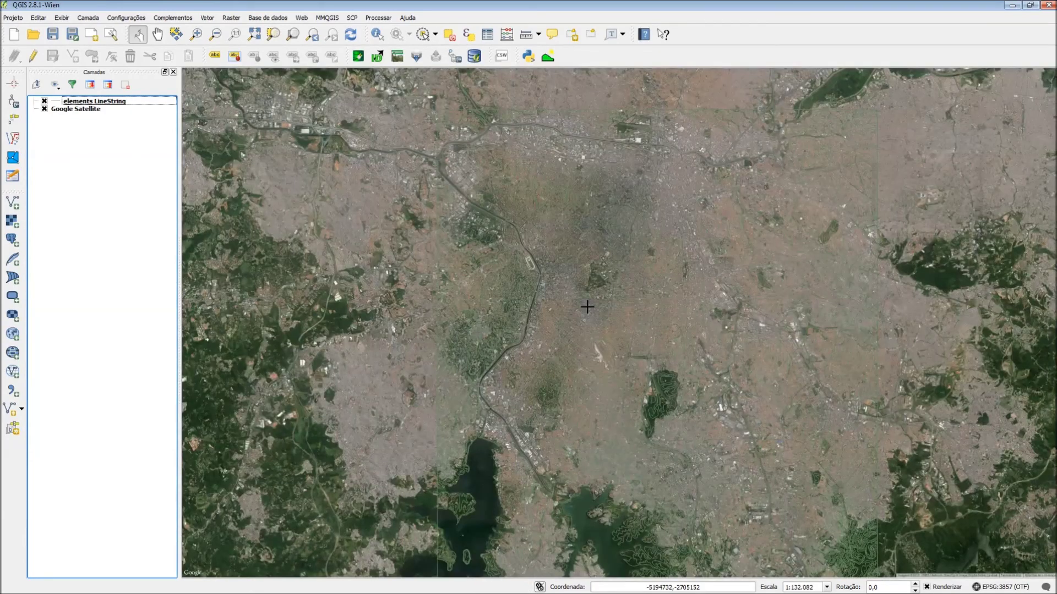
- Change the simple line colour of the elements LineString layer to red
click(91, 104)
double_click(119, 102)
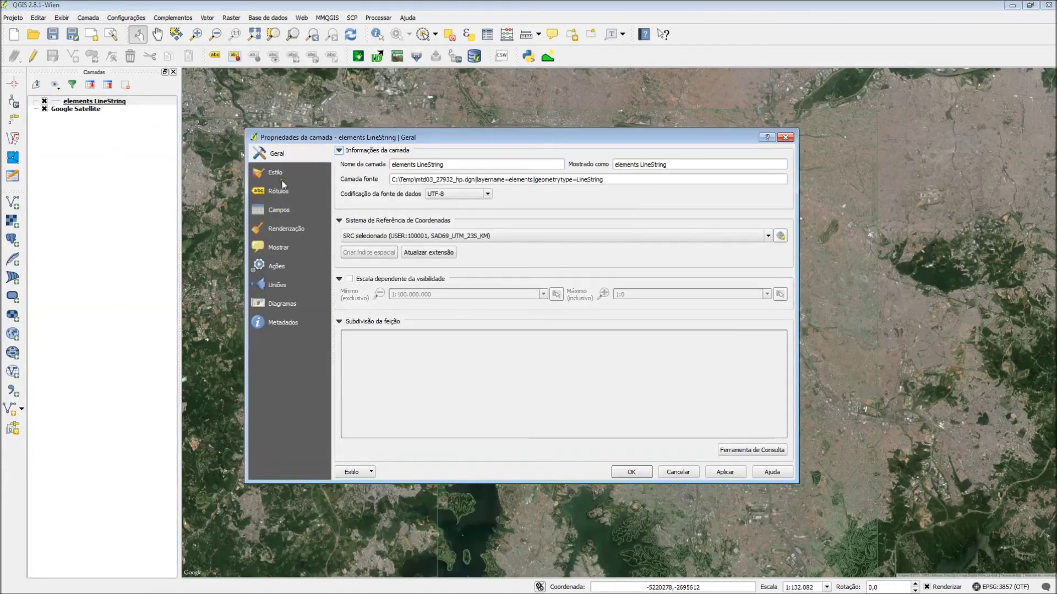
click(280, 173)
click(391, 249)
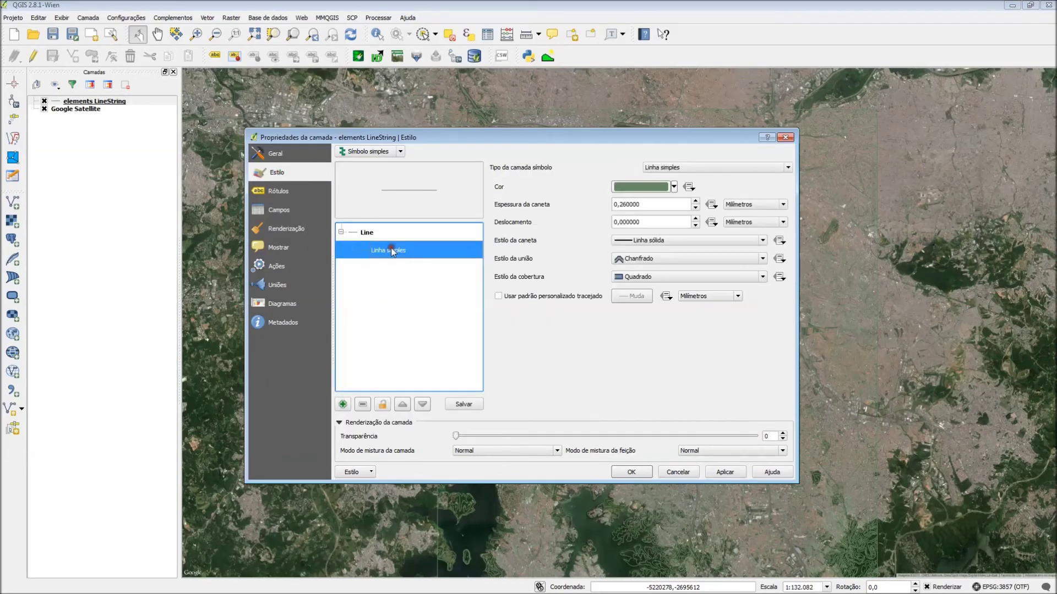
click(673, 186)
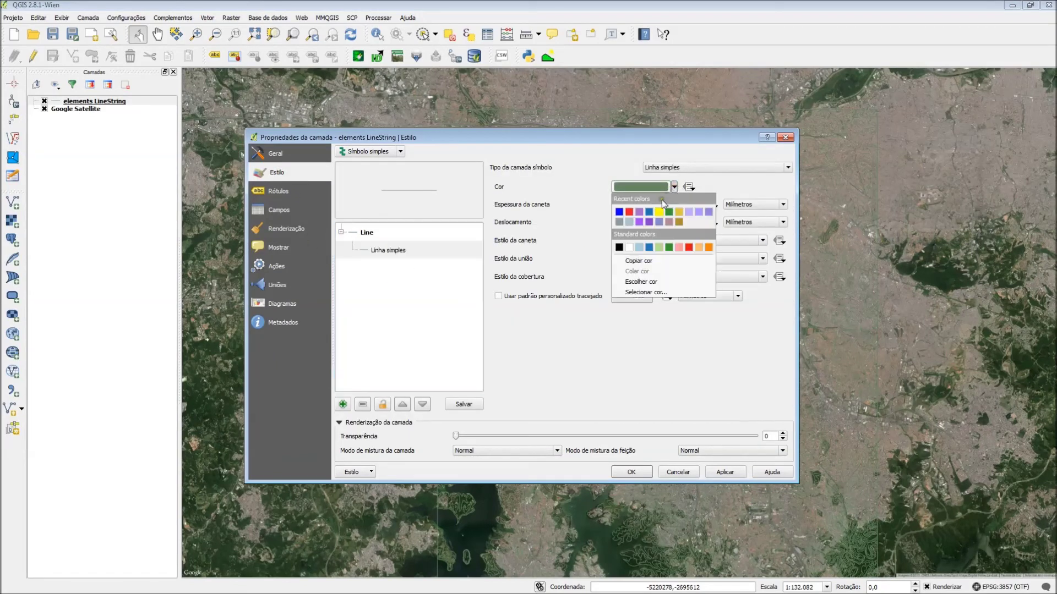
click(629, 213)
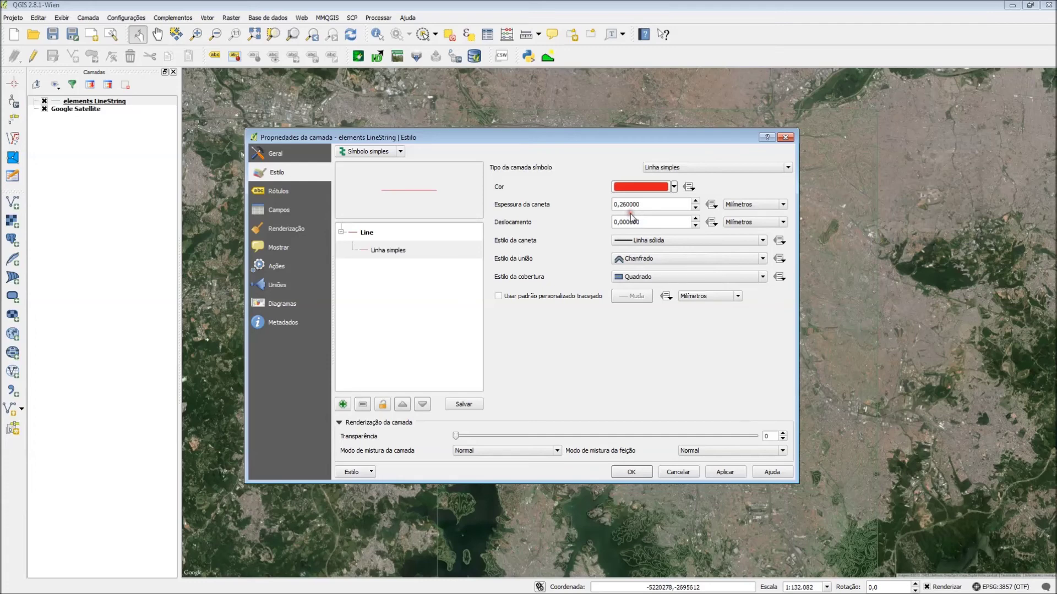
click(636, 474)
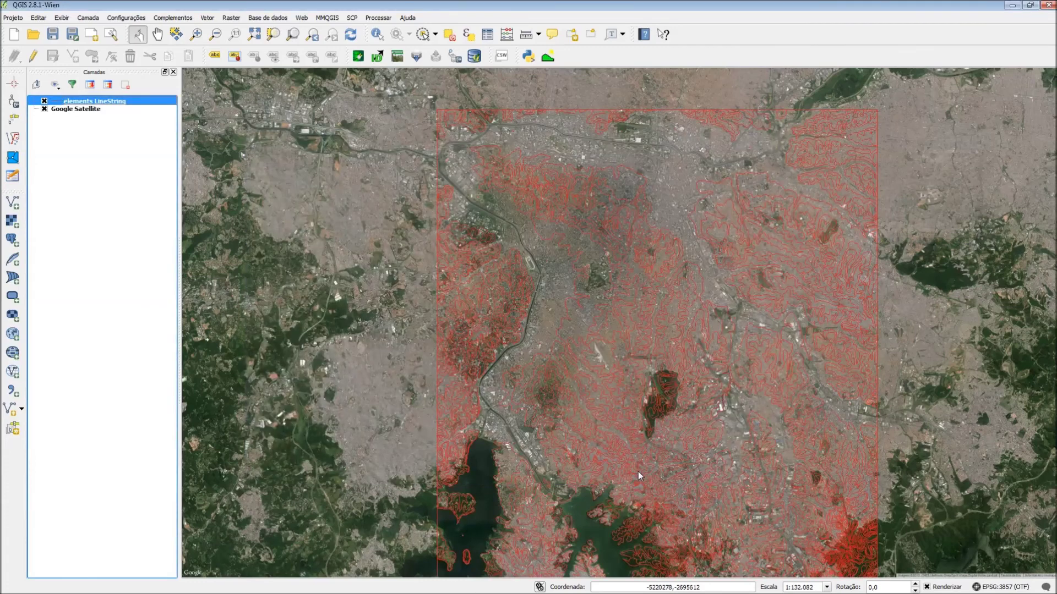
drag(677, 362, 584, 336)
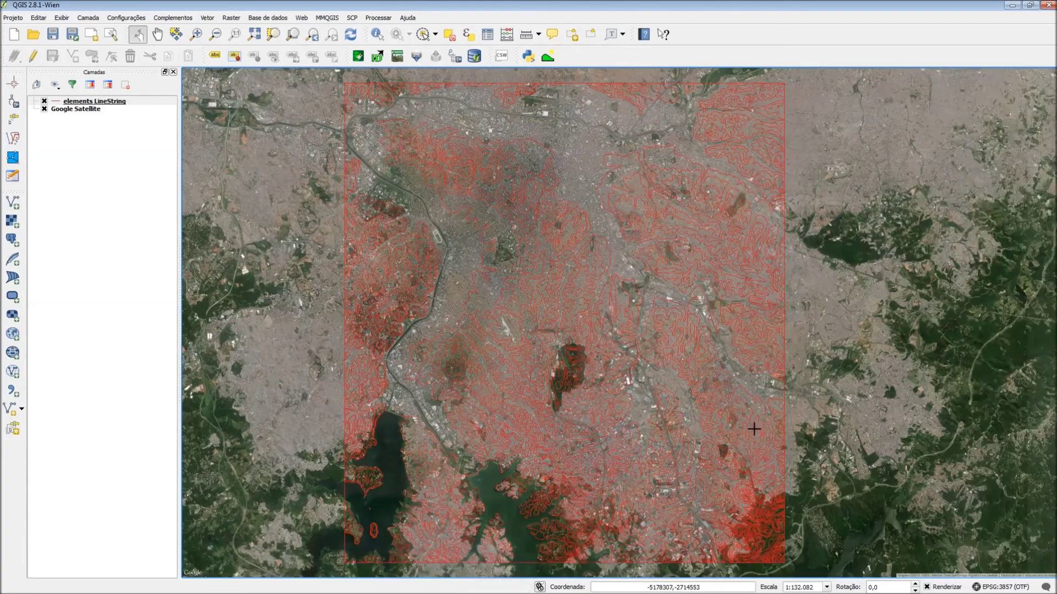